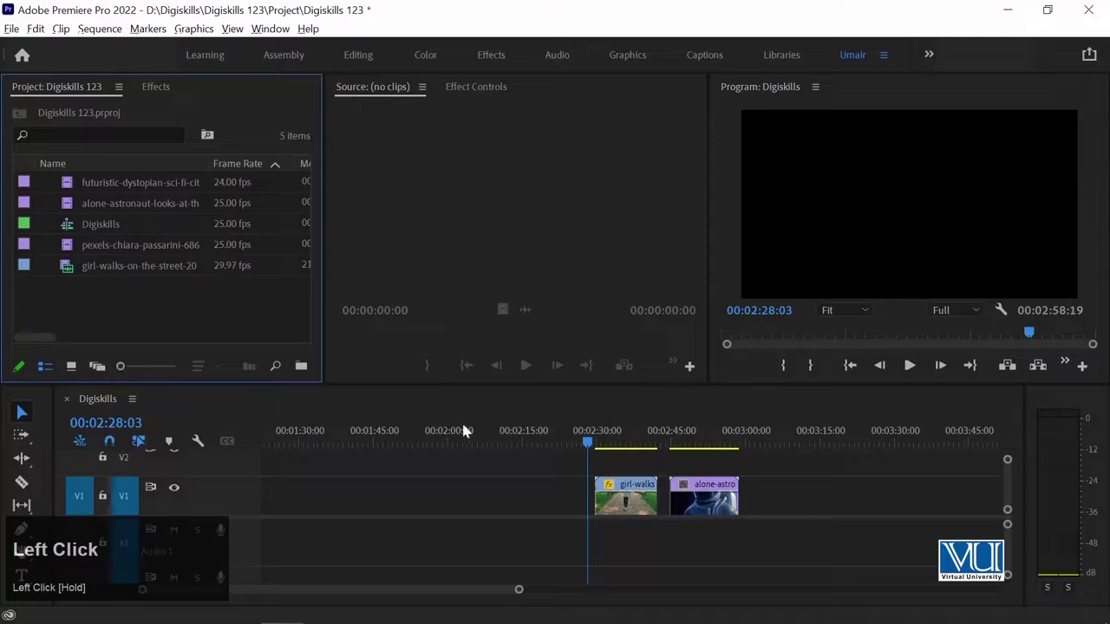
- Play back the girl-walks and astronaut clips in the Digiskills sequence to review both
{"action": "mouse_move", "coordinate": [582, 437]}
{"action": "left_mouse_down"}
{"action": "mouse_move", "coordinate": [604, 433]}
{"action": "mouse_move", "coordinate": [595, 436]}
{"action": "left_mouse_up"}
{"action": "key", "text": "space"}
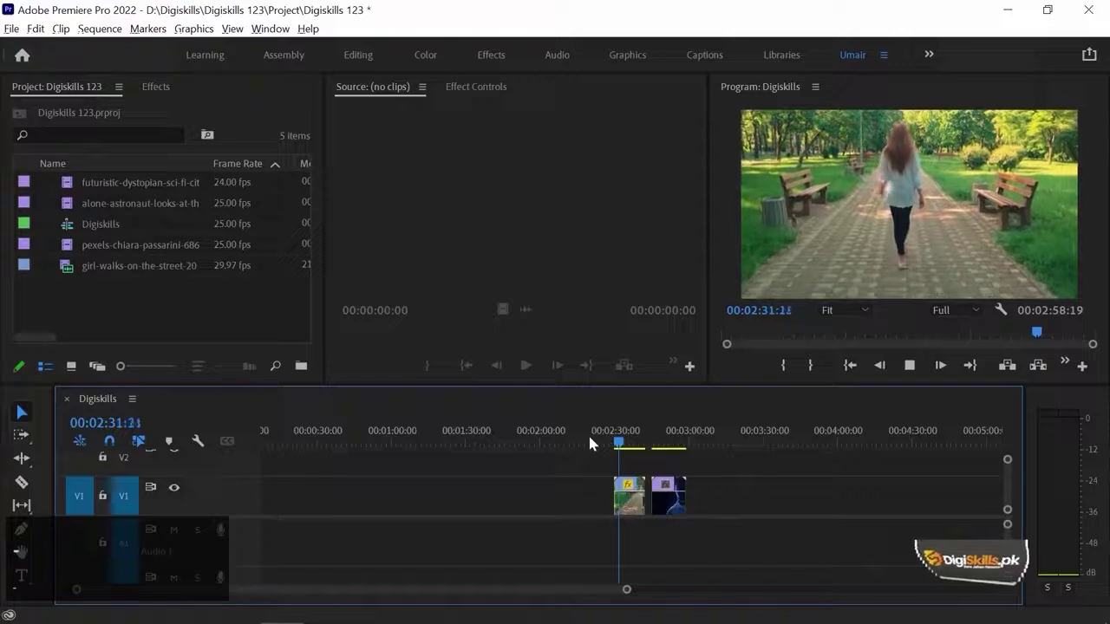
{"action": "key", "text": "equal"}
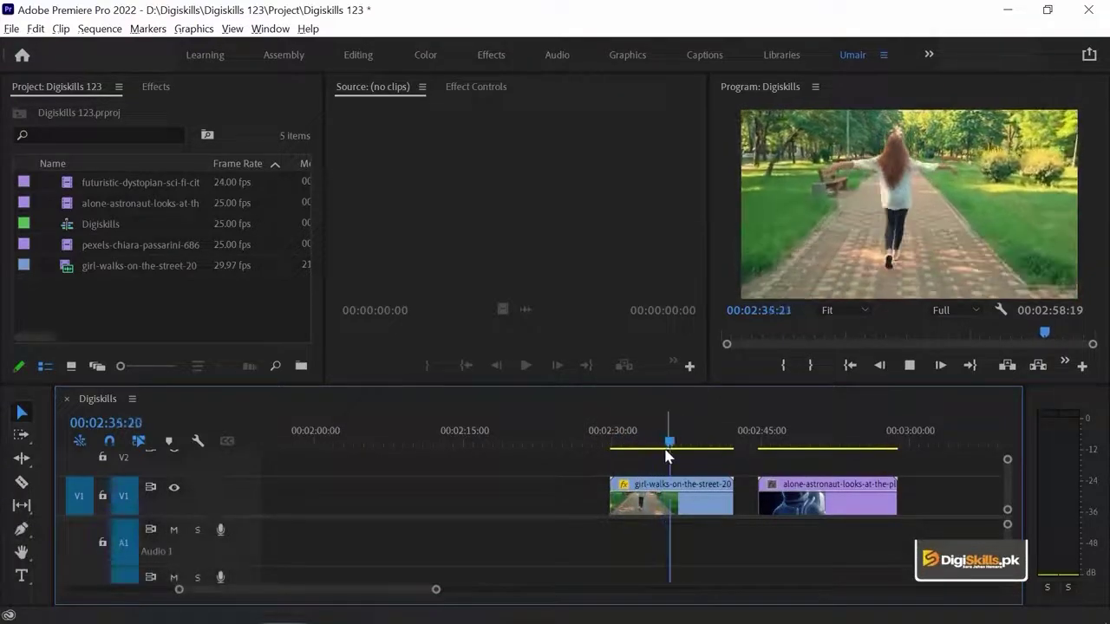
{"action": "key", "text": "Down"}
{"action": "key", "text": "Down"}
{"action": "key", "text": "space"}
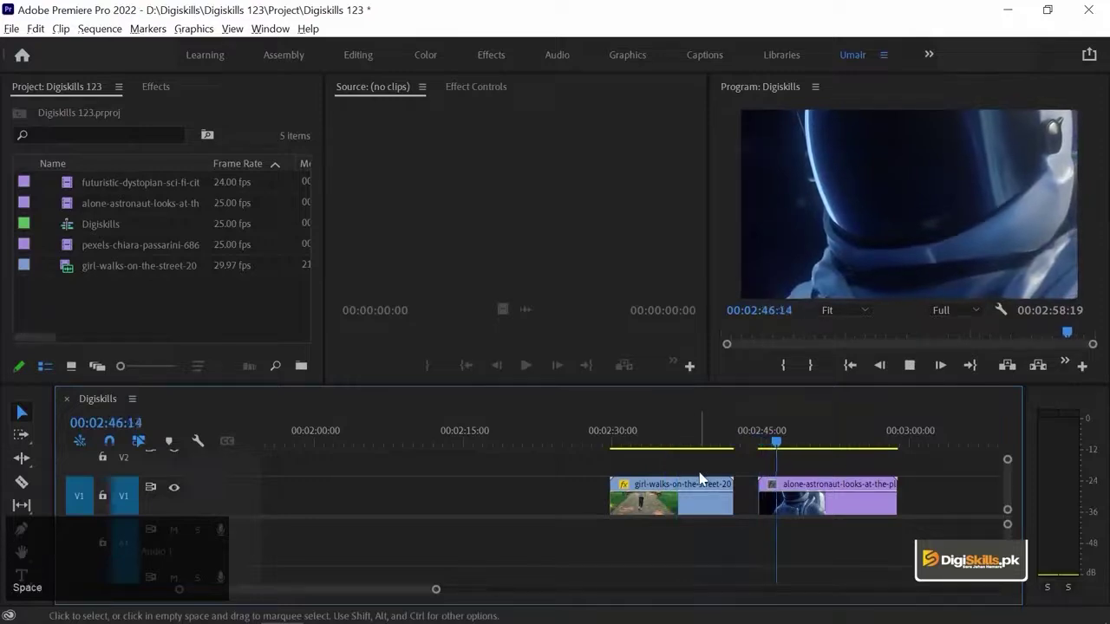
{"action": "key", "text": "space"}
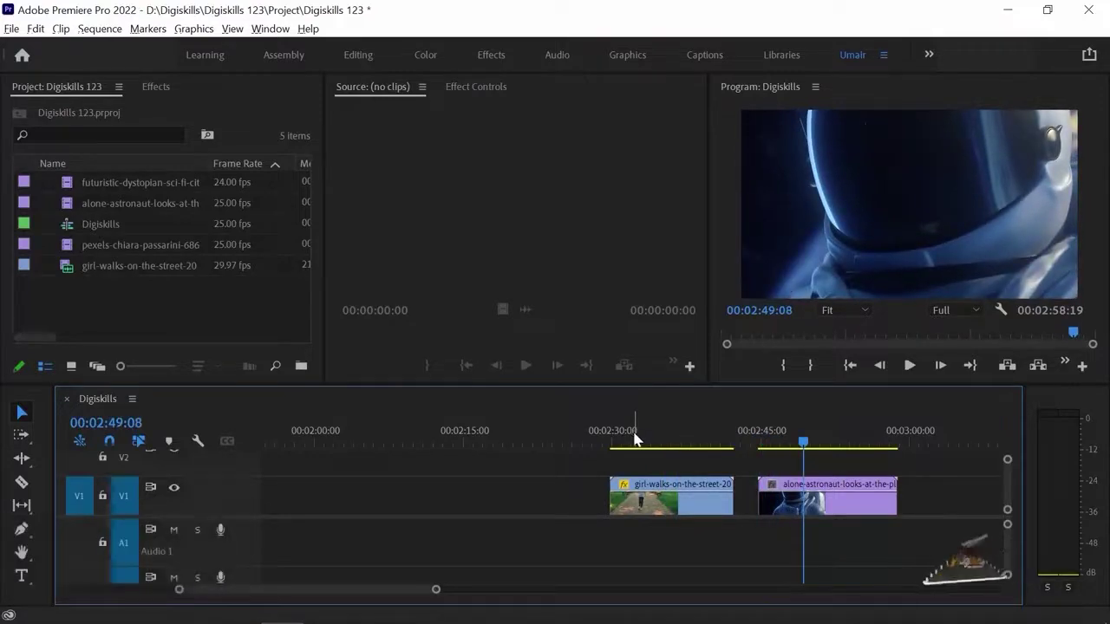
- Select the girl-walks clip, show its effect controls, and lower its opacity to 50%
{"action": "left_click", "coordinate": [664, 505]}
{"action": "left_click", "coordinate": [685, 510]}
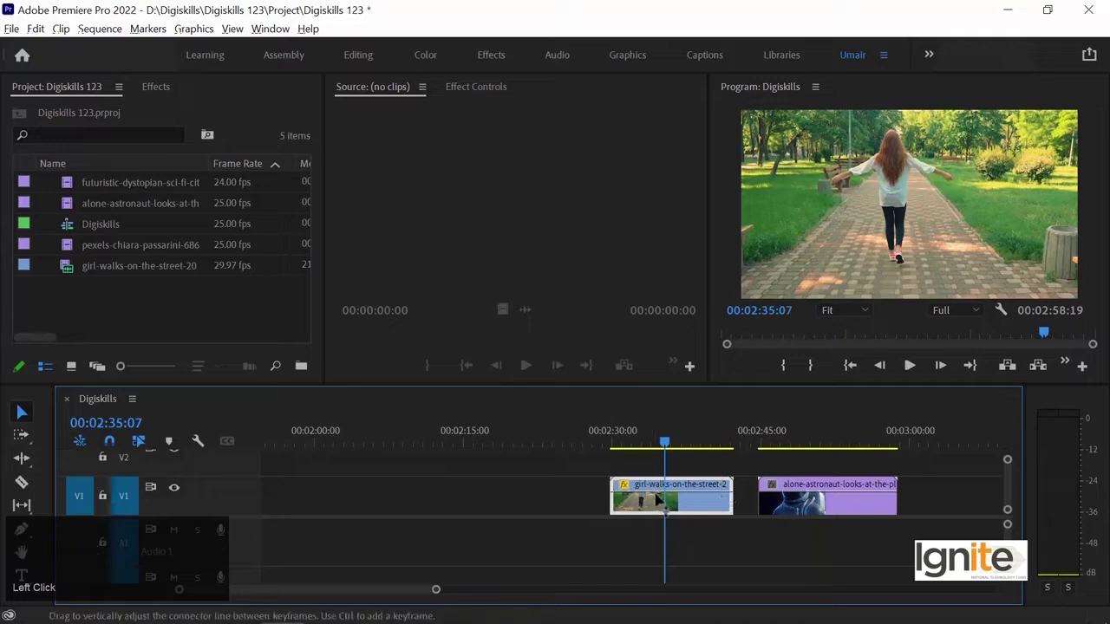
{"action": "left_click", "coordinate": [479, 86]}
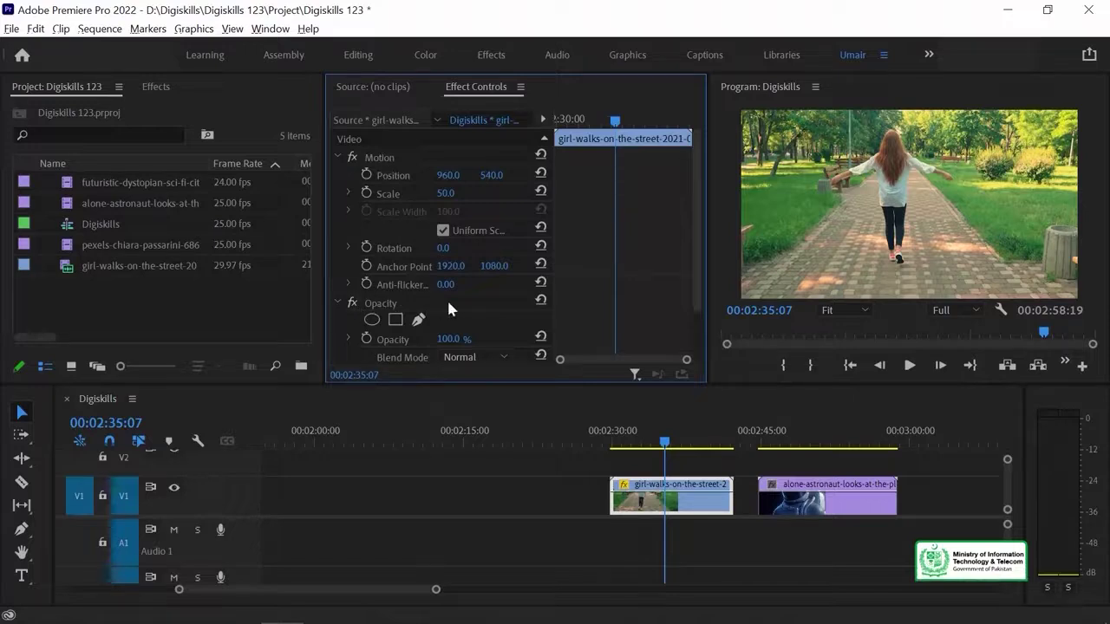
{"action": "scroll", "coordinate": [448, 295], "scroll_direction": "down", "scroll_amount": 2}
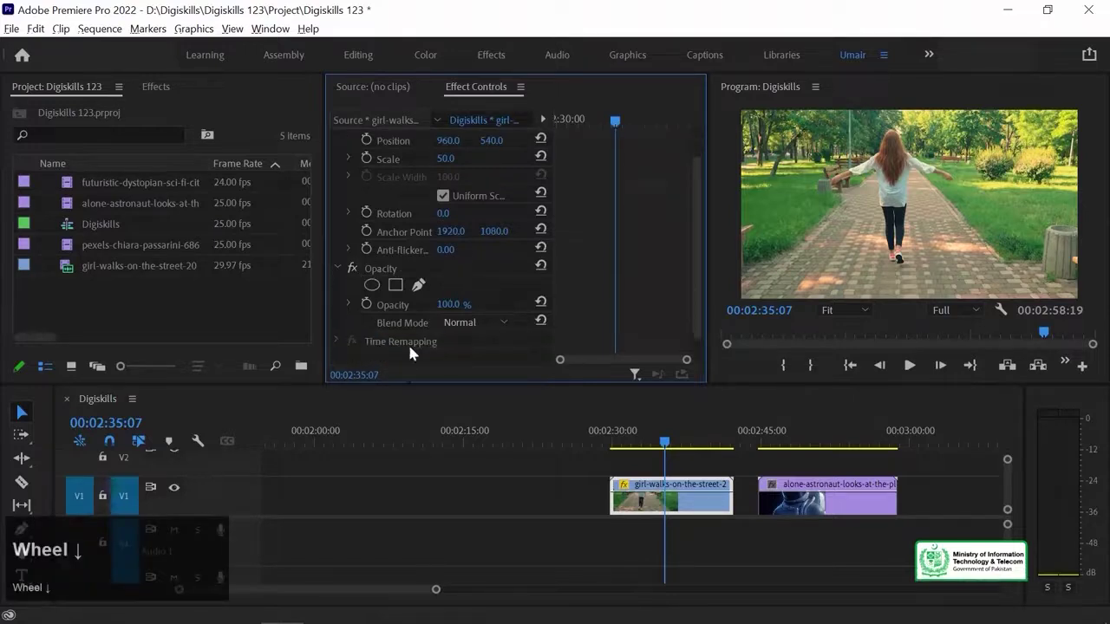
{"action": "left_click", "coordinate": [449, 309]}
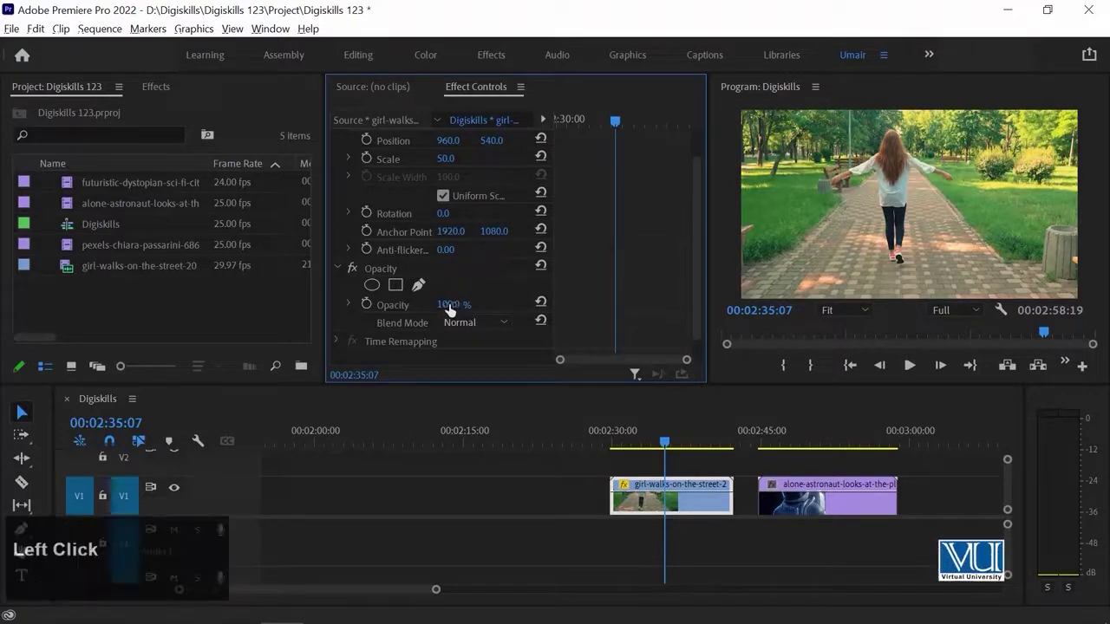
{"action": "left_click_drag", "start_coordinate": [464, 310], "coordinate": [433, 310]}
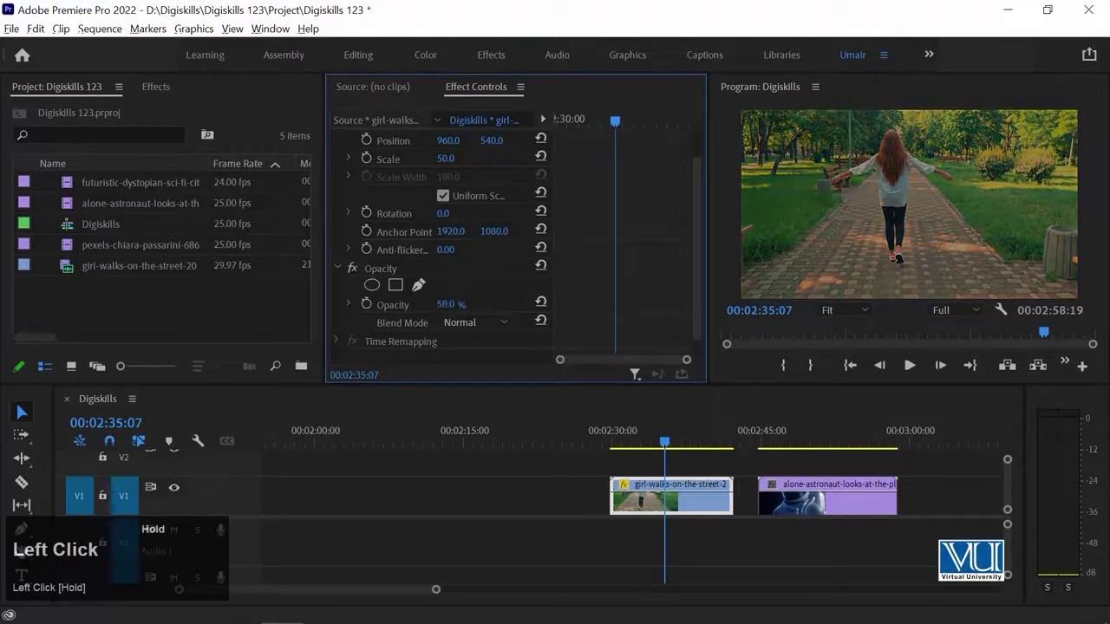
{"action": "left_click_drag", "start_coordinate": [425, 310], "coordinate": [422, 310]}
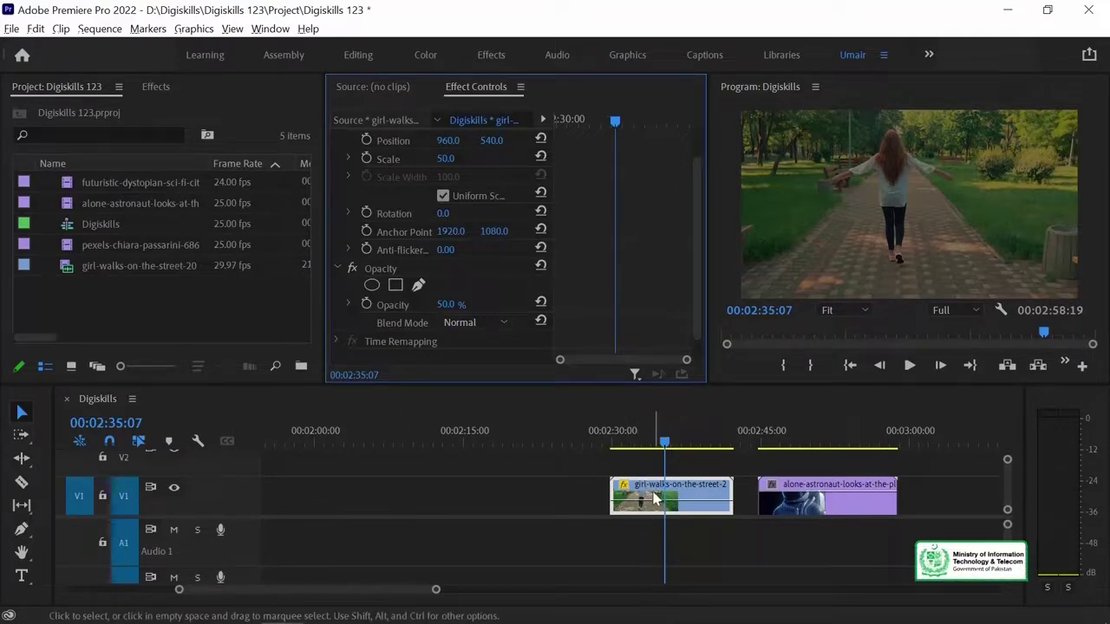
- Move the girl-walks clip to track V2, aligned with the start of the astronaut clip, and preview the overlap
{"action": "left_click_drag", "start_coordinate": [126, 515], "coordinate": [131, 528]}
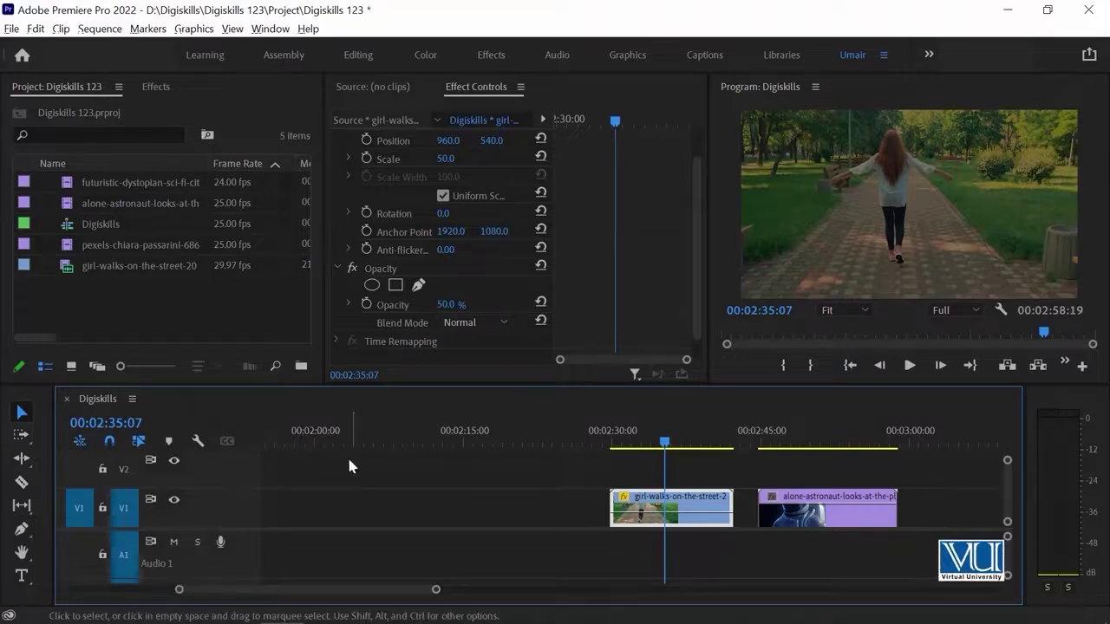
{"action": "left_click_drag", "start_coordinate": [649, 507], "coordinate": [796, 463]}
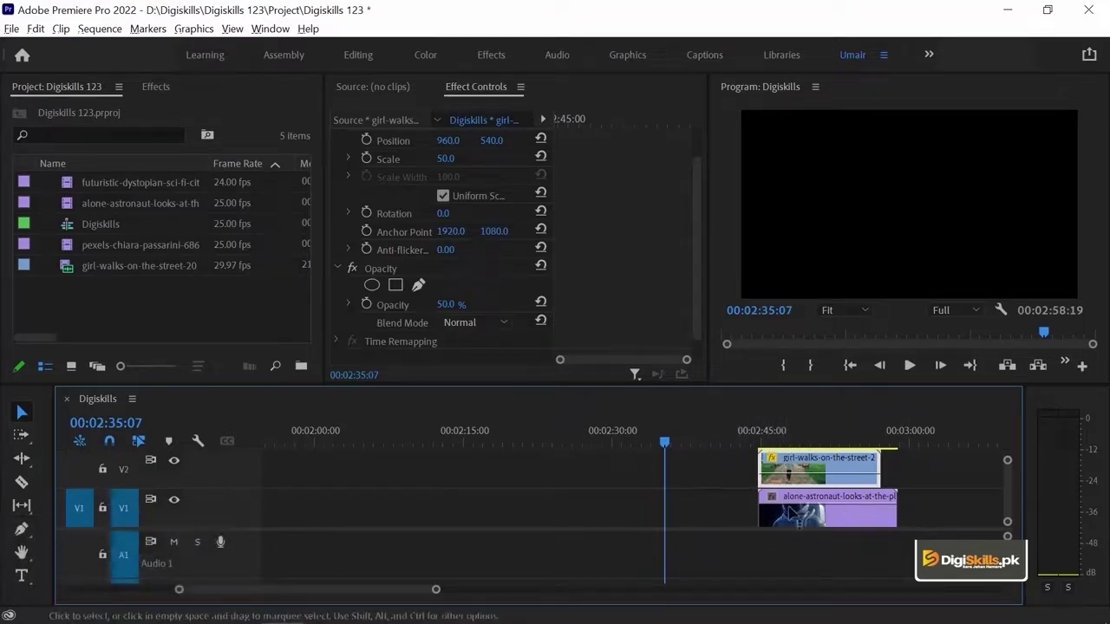
{"action": "left_click", "coordinate": [753, 441]}
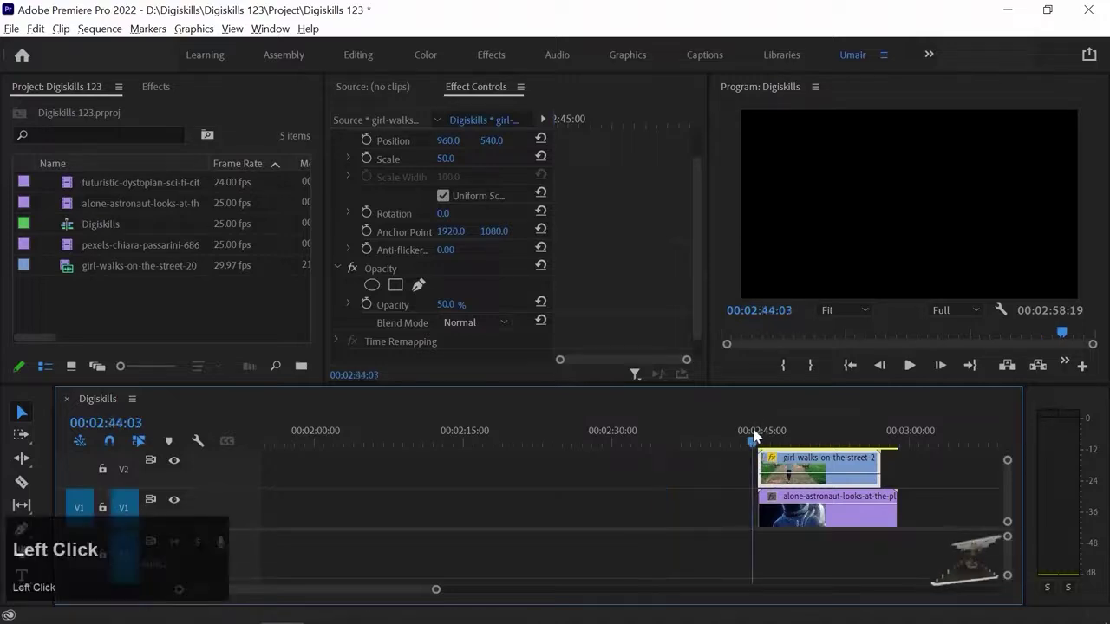
{"action": "key", "text": "Down"}
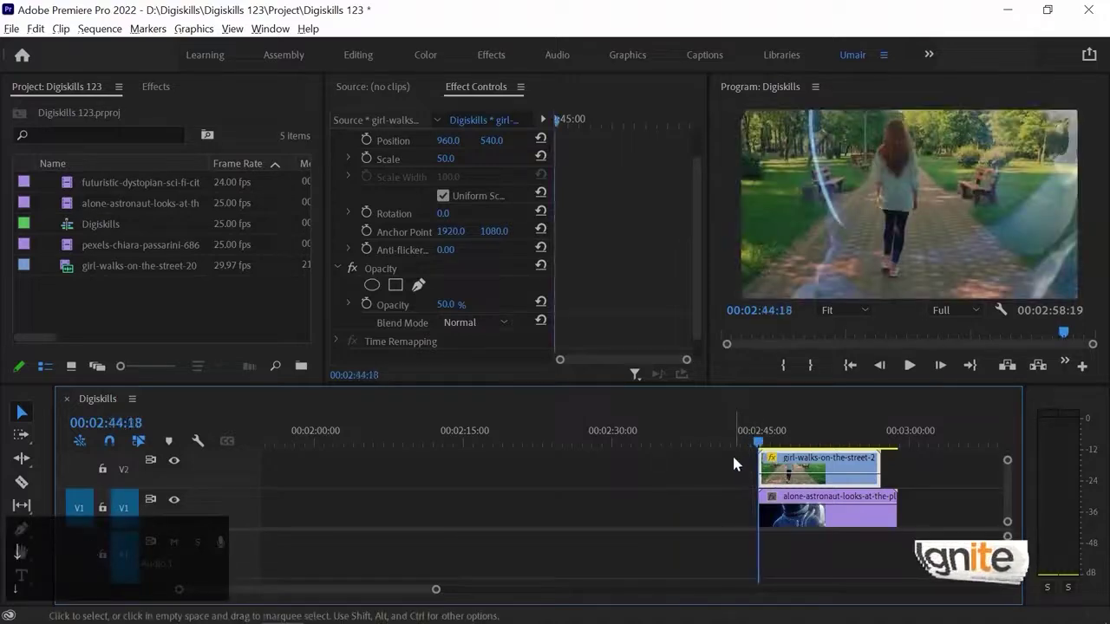
{"action": "key", "text": "space"}
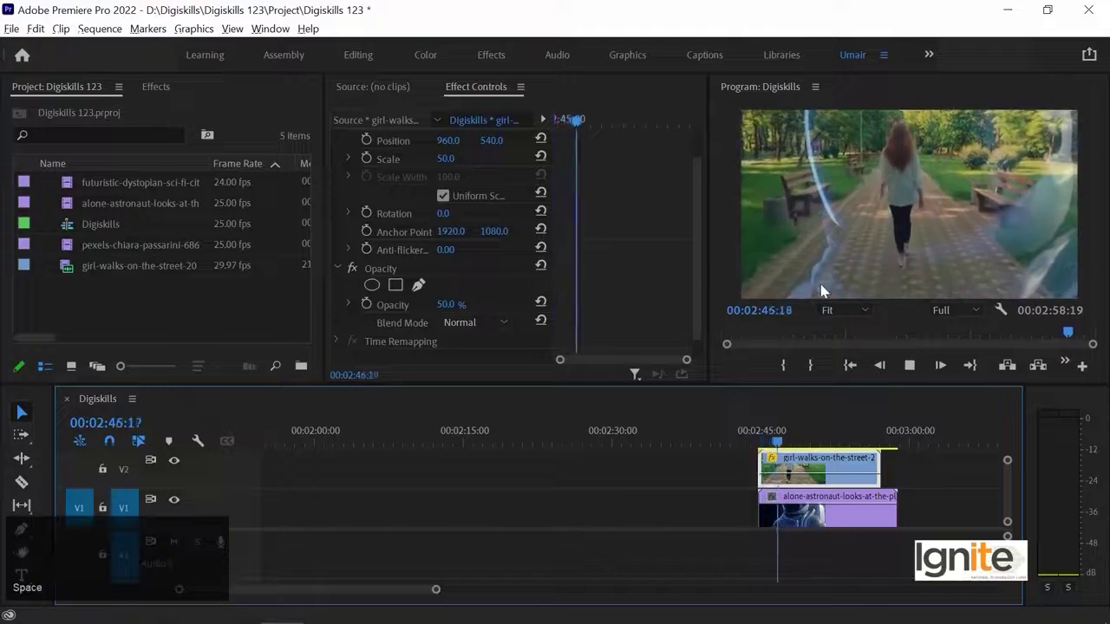
{"action": "key", "text": "space"}
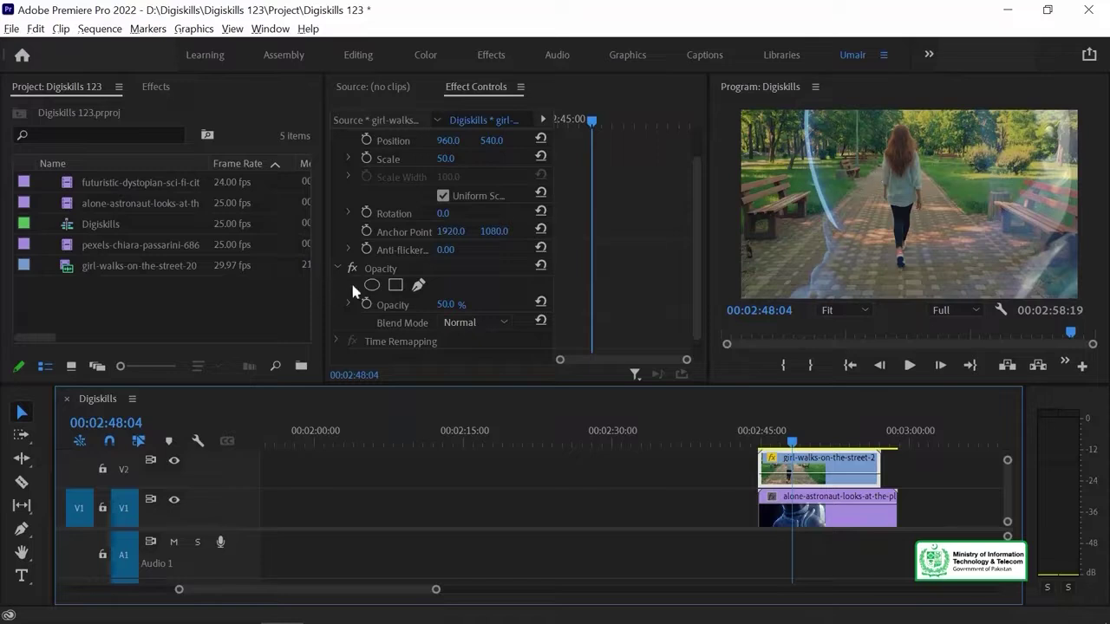
- Lower the girl-walks clip's opacity to 7% and preview the blend in the maximized Program monitor
{"action": "left_click_drag", "start_coordinate": [447, 306], "coordinate": [410, 305]}
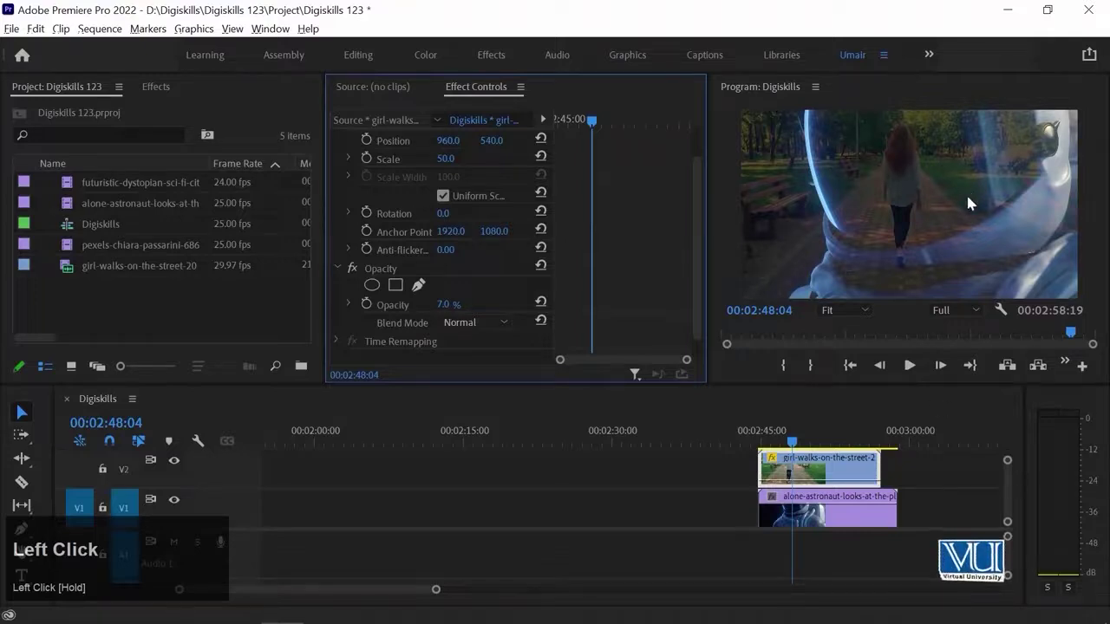
{"action": "left_click", "coordinate": [725, 157]}
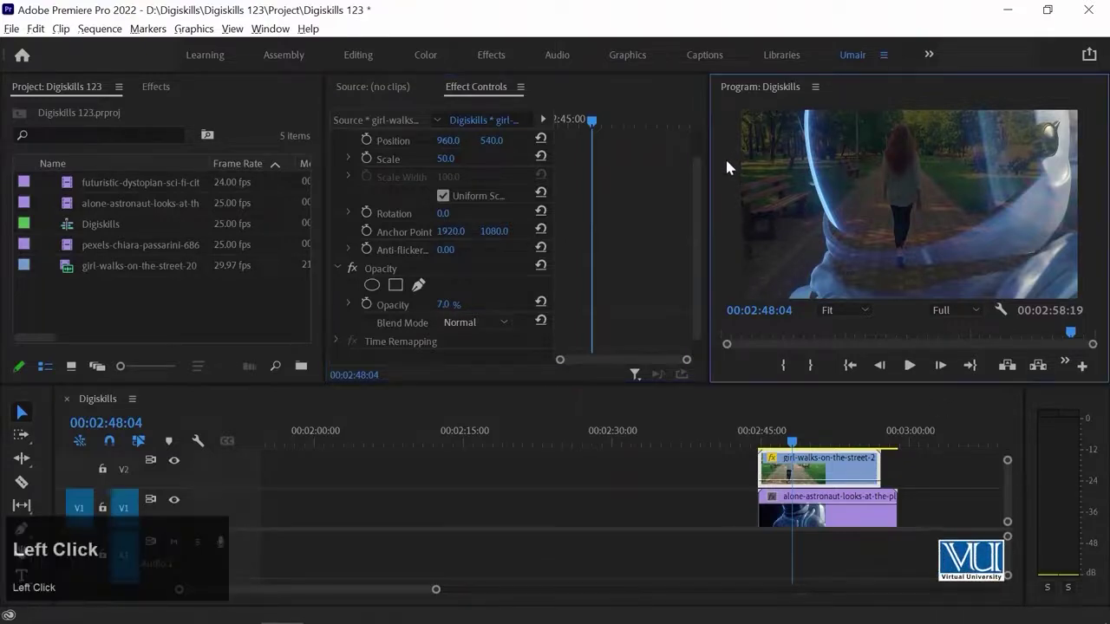
{"action": "key", "text": "grave"}
{"action": "key", "text": "space"}
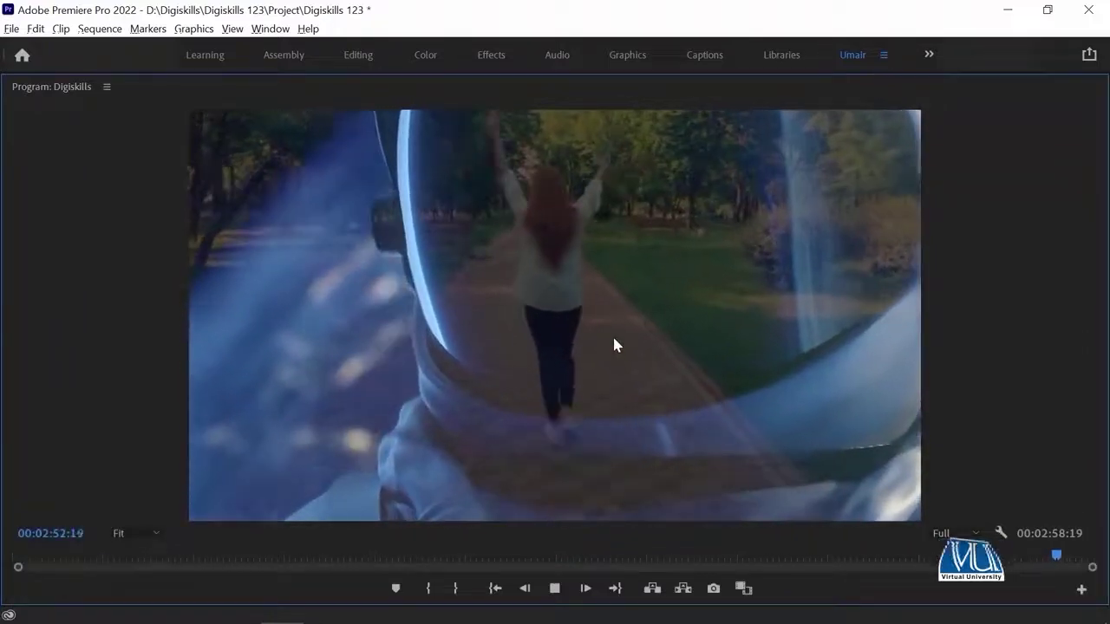
{"action": "key", "text": "space"}
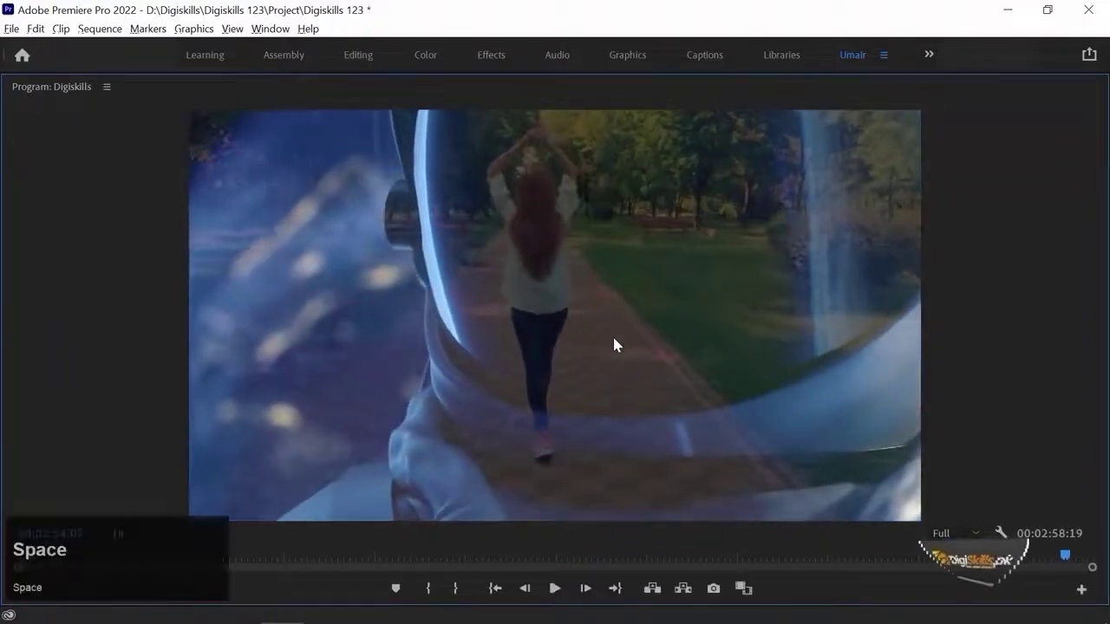
{"action": "key", "text": "grave"}
- Raise the girl-walks clip's opacity to 75% and preview the overlap from near its start in the maximized Program monitor
{"action": "left_click_drag", "start_coordinate": [442, 305], "coordinate": [500, 305]}
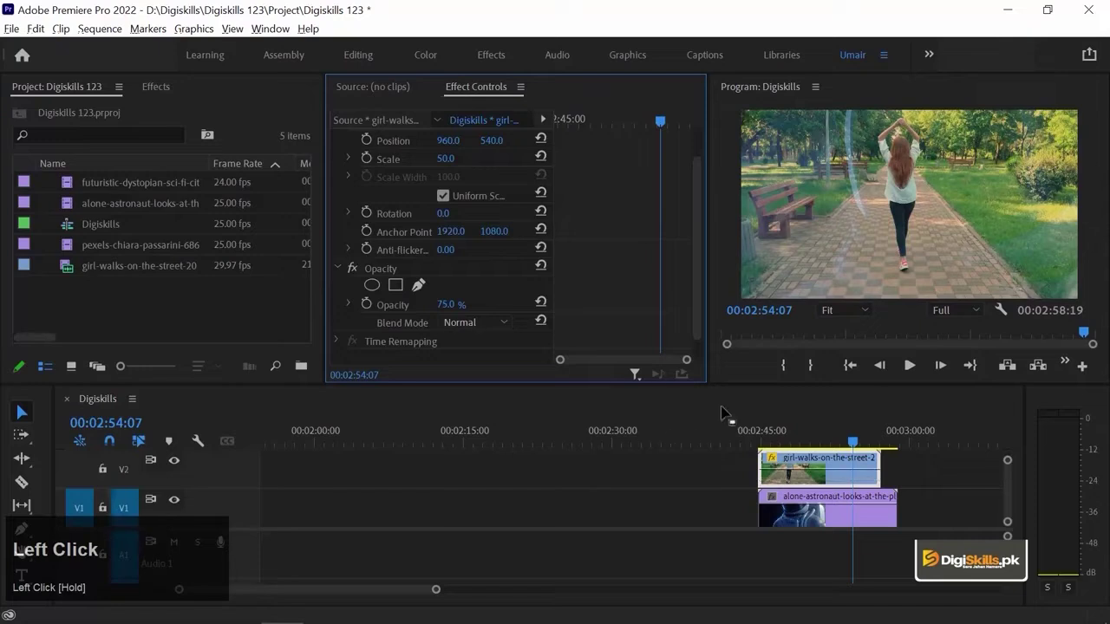
{"action": "left_click_drag", "start_coordinate": [795, 445], "coordinate": [761, 445]}
{"action": "key", "text": "grave"}
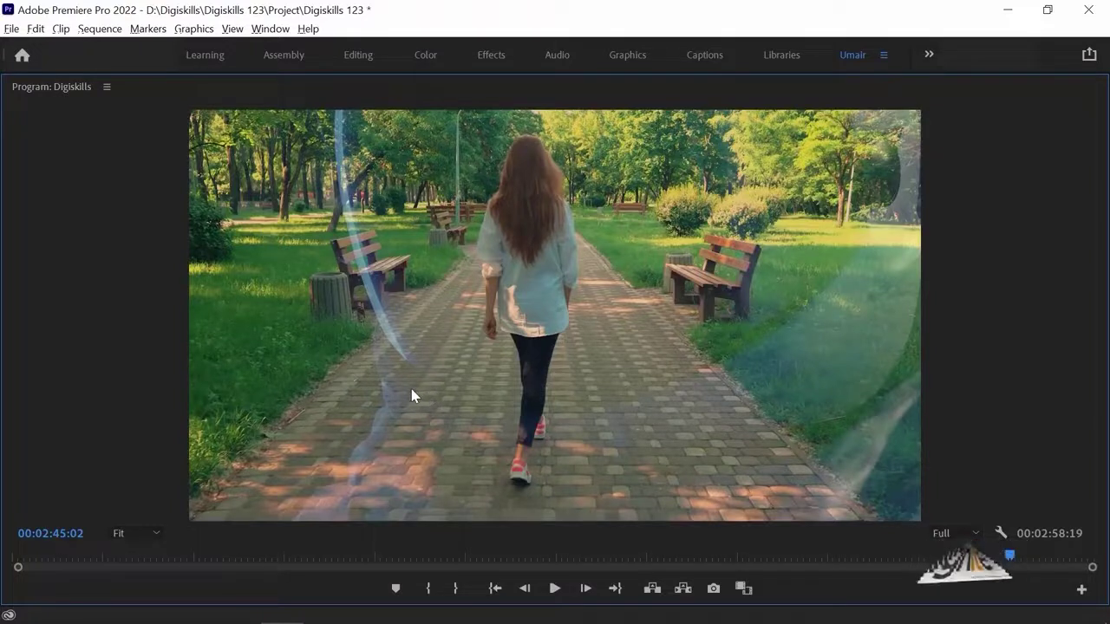
{"action": "key", "text": "space"}
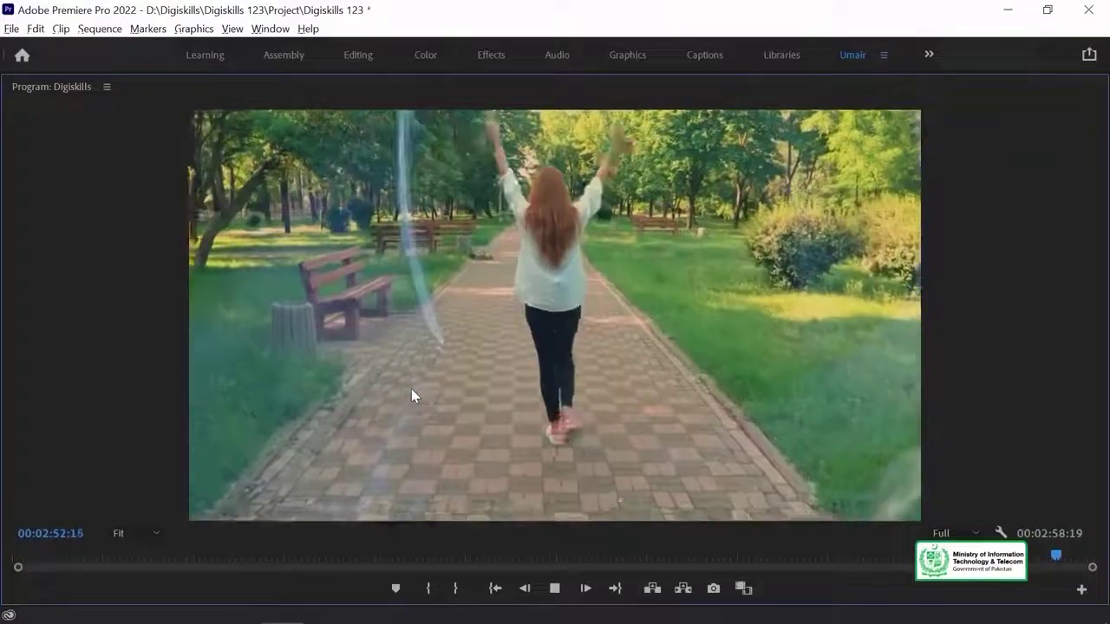
{"action": "key", "text": "space"}
{"action": "key", "text": "grave"}
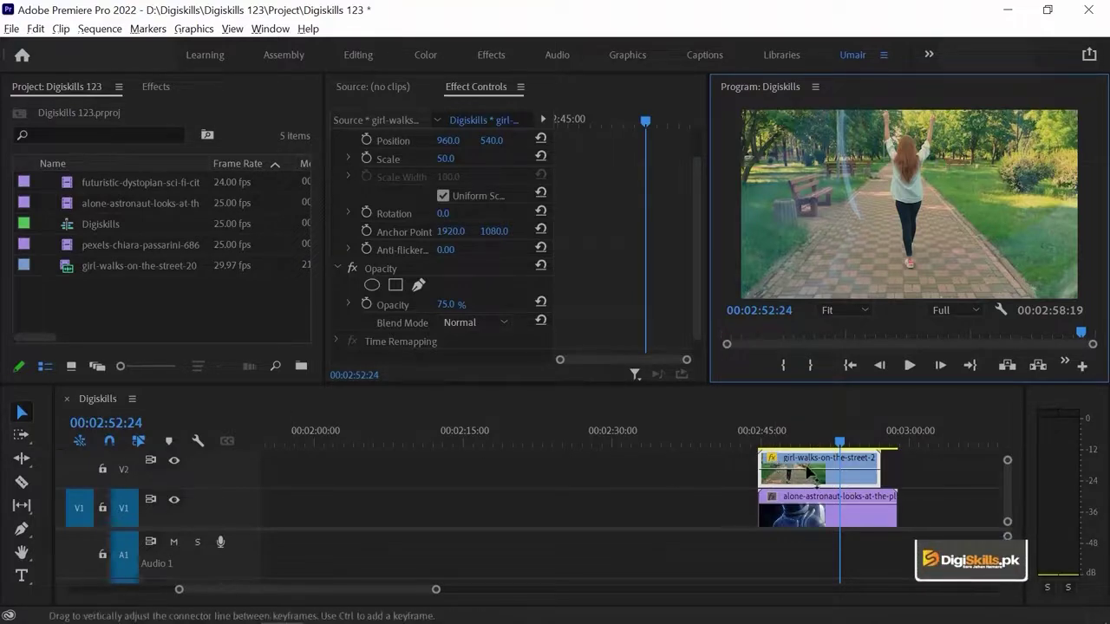
- Adjust the V2 clip's opacity line in the timeline to 100% and down to about 47.4%, and play the result
{"action": "left_click_drag", "start_coordinate": [813, 474], "coordinate": [814, 441]}
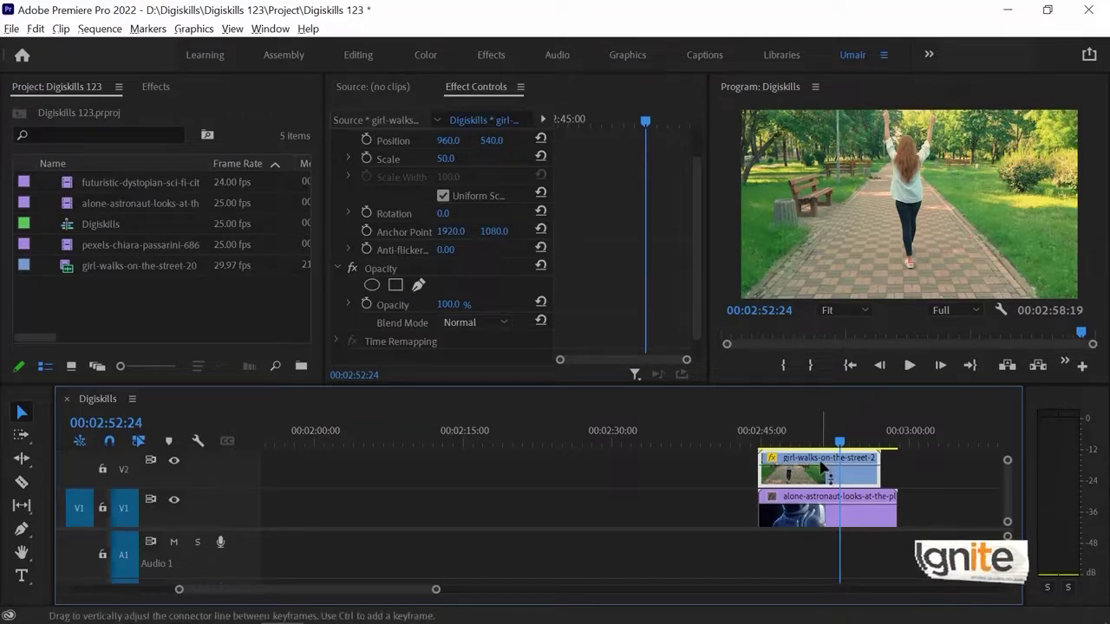
{"action": "left_click", "coordinate": [822, 471]}
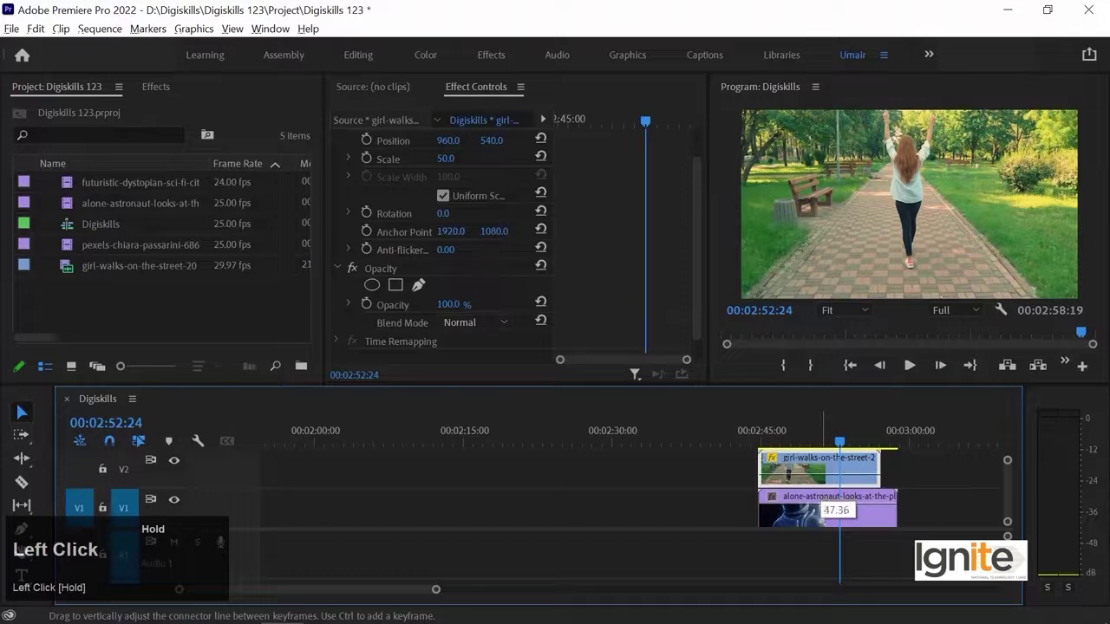
{"action": "left_click_drag", "start_coordinate": [824, 501], "coordinate": [824, 501]}
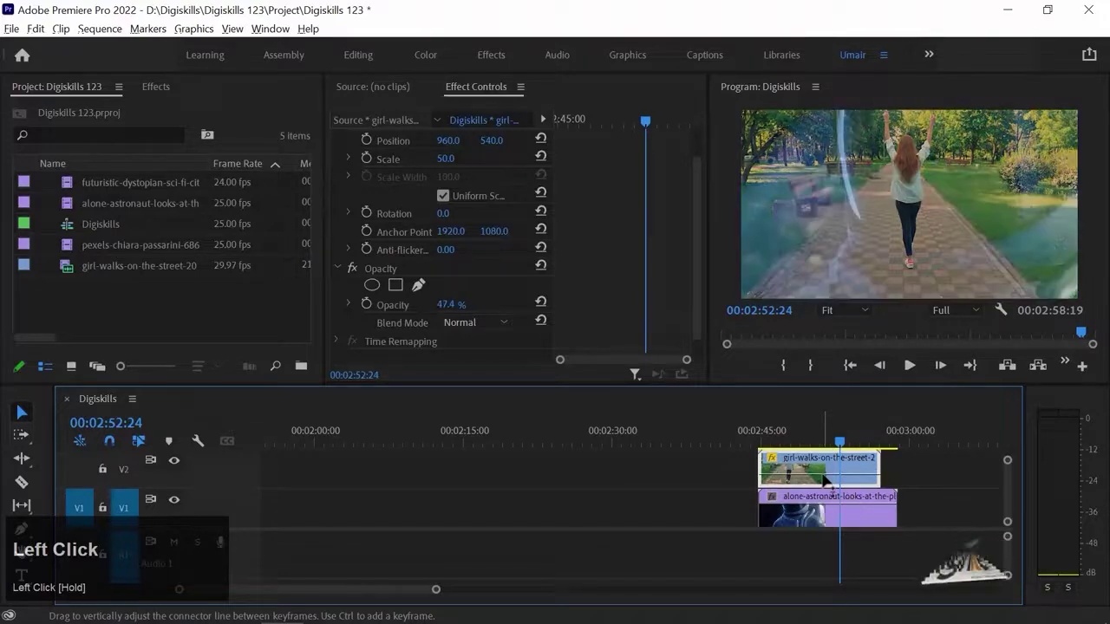
{"action": "left_click", "coordinate": [776, 436]}
{"action": "key", "text": "space"}
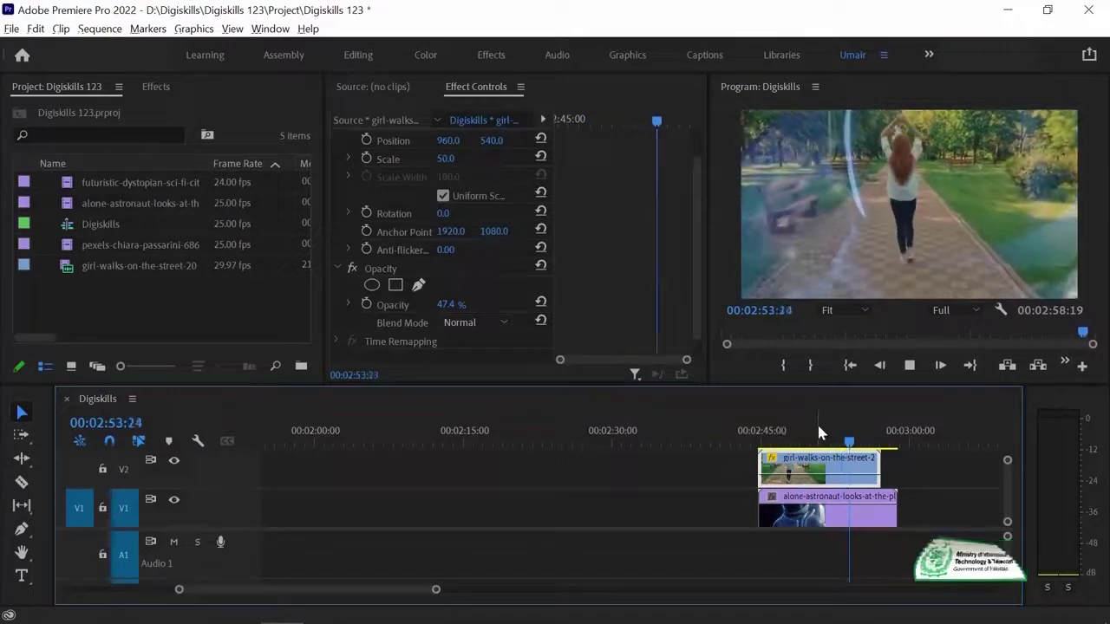
{"action": "key", "text": "space"}
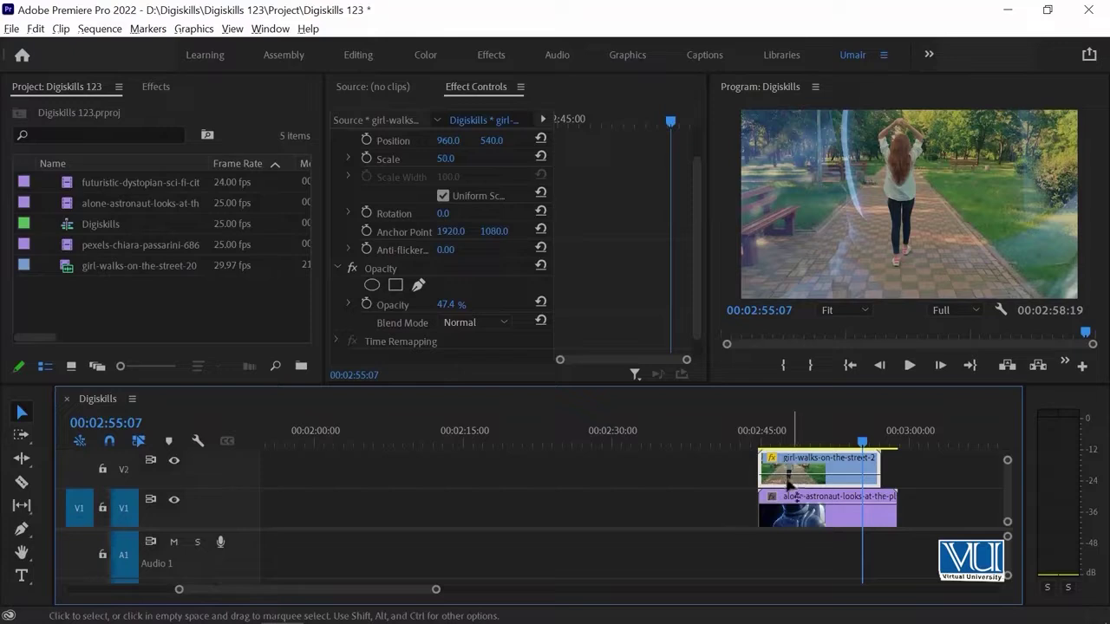
- Enter an exact opacity of 50% for the girl-walks clip
{"action": "left_click", "coordinate": [446, 305]}
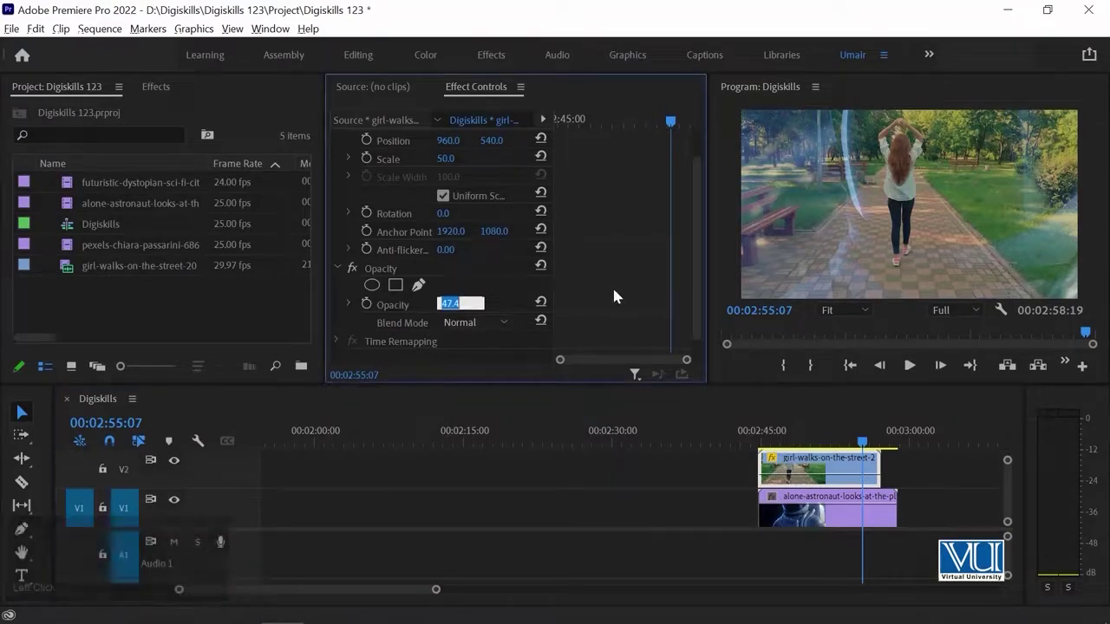
{"action": "key", "text": "Return"}
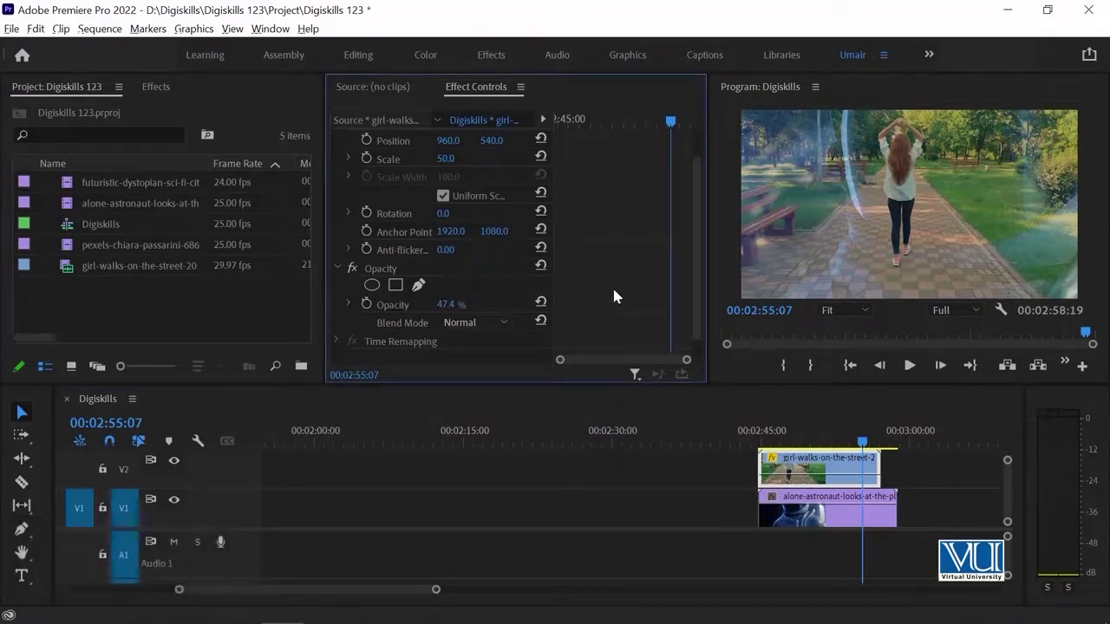
{"action": "left_click", "coordinate": [450, 304]}
{"action": "key", "text": "Num_Lock"}
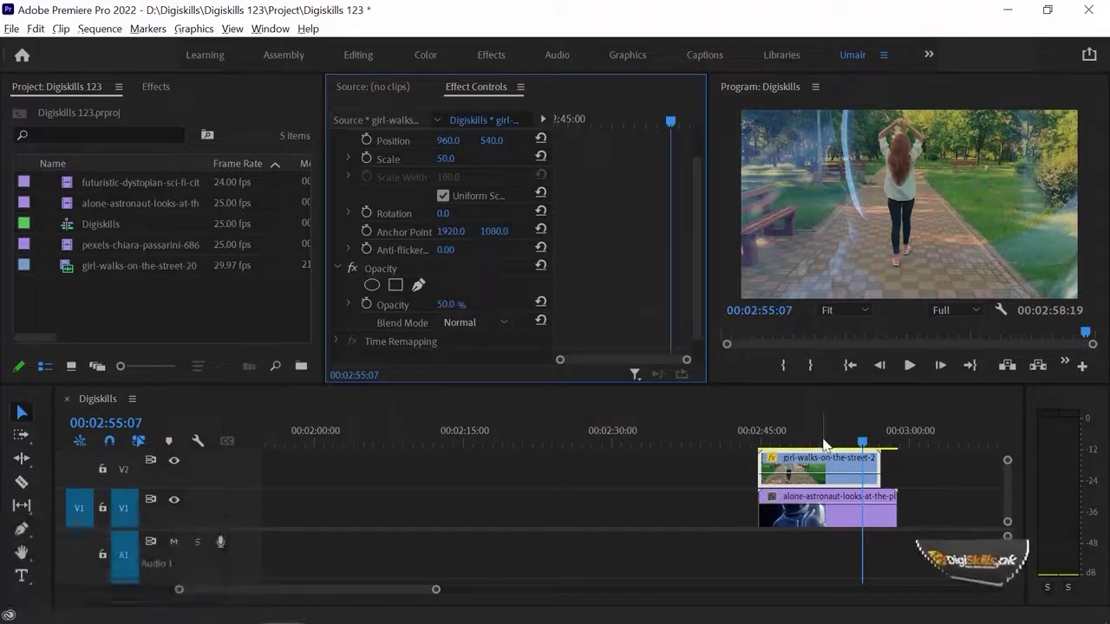
- Raise the girl-walks clip's opacity to 100% with the playhead at 00:02:51:00
{"action": "left_click", "coordinate": [819, 444]}
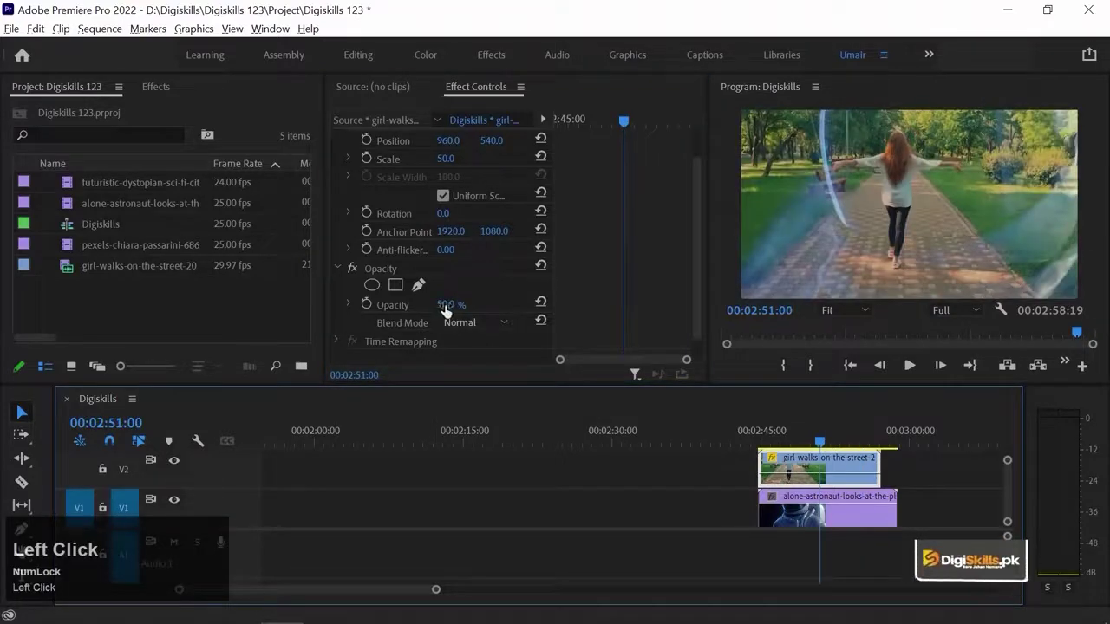
{"action": "left_click_drag", "start_coordinate": [445, 310], "coordinate": [495, 309]}
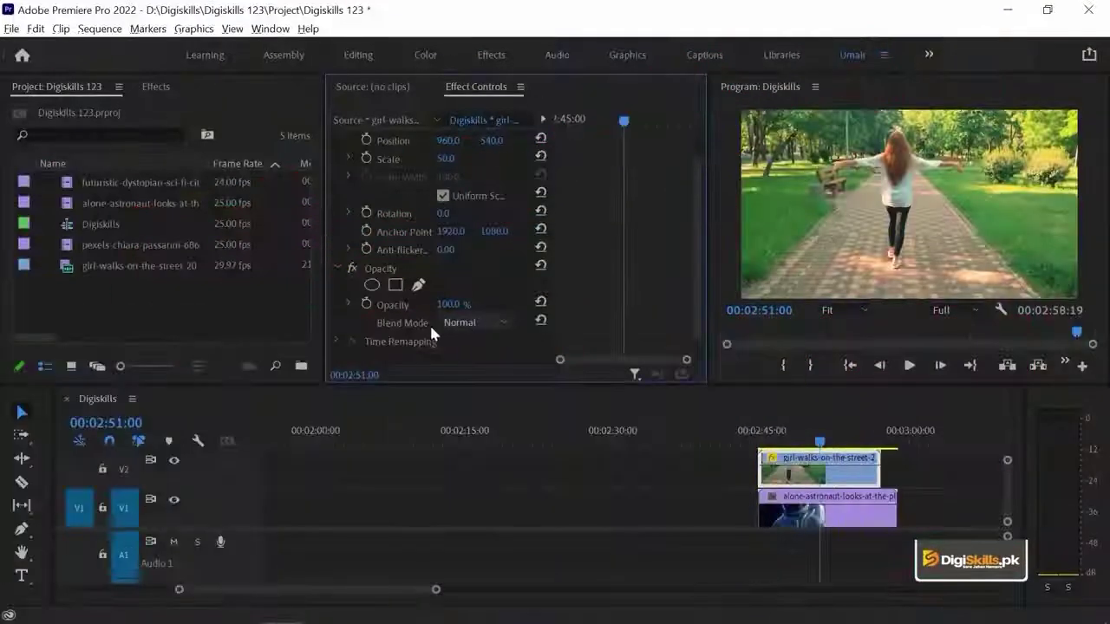
- Browse the available blend modes, apply Multiply to the girl-walks clip, and preview the blend from near its start
{"action": "left_click", "coordinate": [504, 327]}
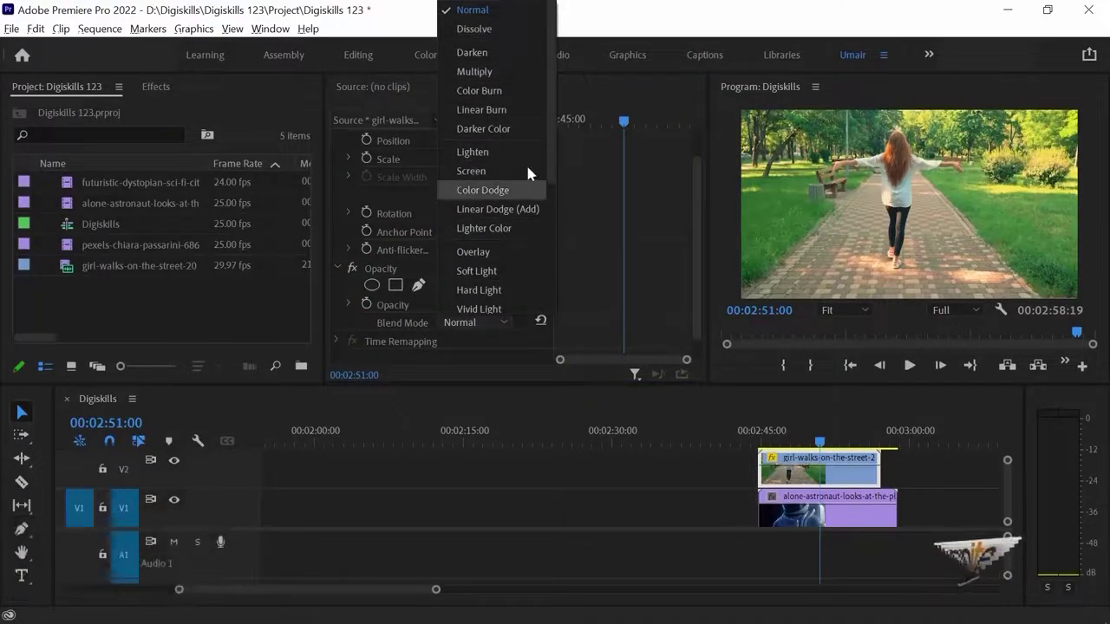
{"action": "left_click_drag", "start_coordinate": [548, 106], "coordinate": [552, 302]}
{"action": "left_click_drag", "start_coordinate": [550, 232], "coordinate": [570, 65]}
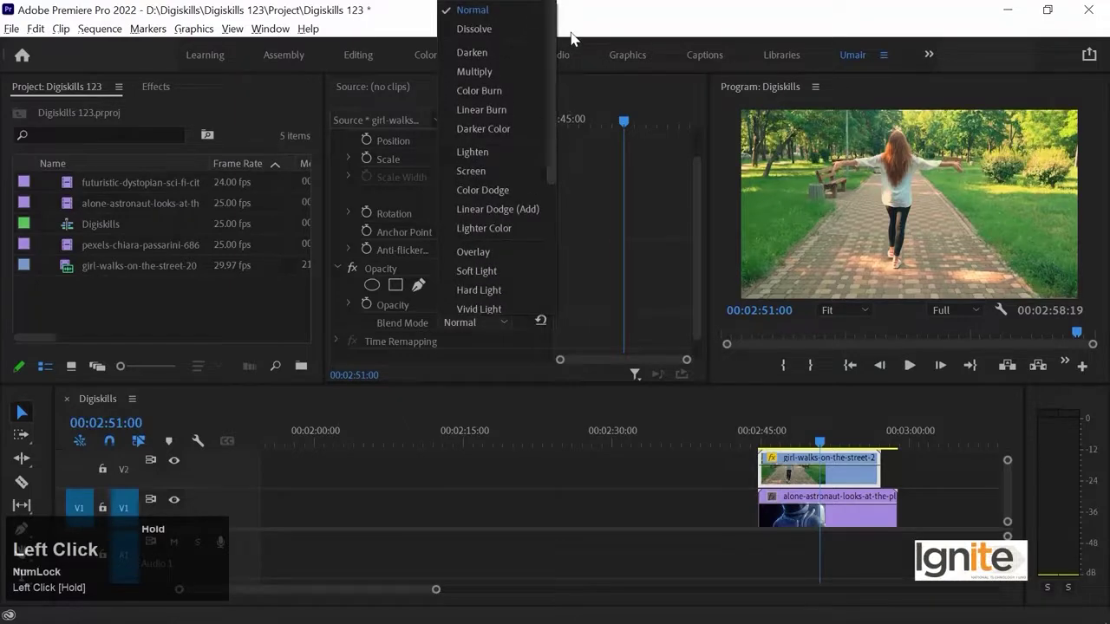
{"action": "left_click", "coordinate": [497, 73]}
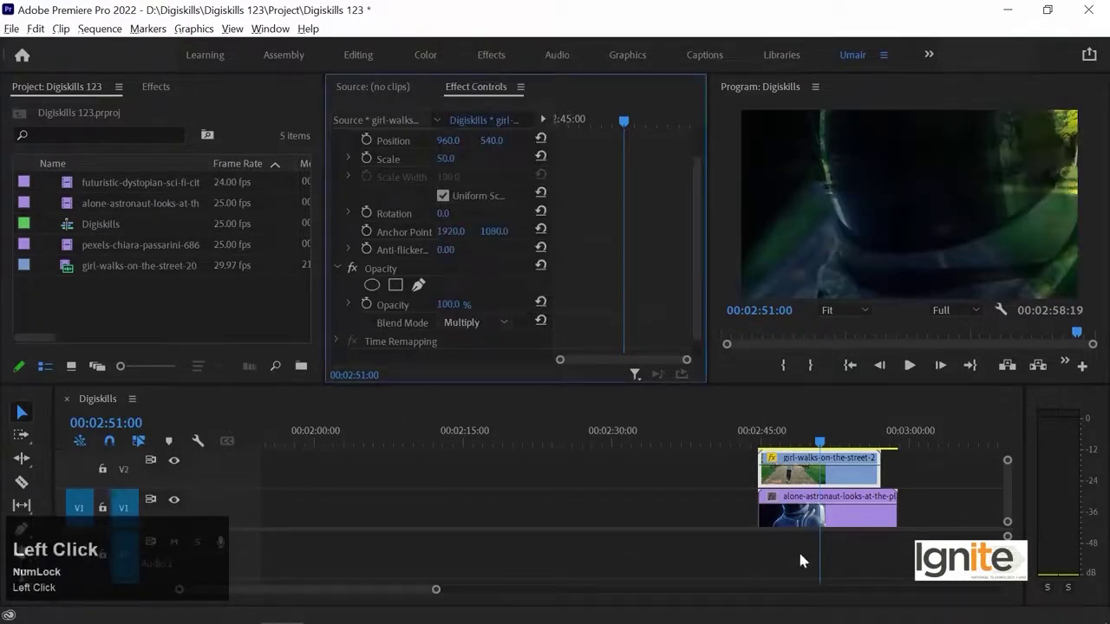
{"action": "left_click", "coordinate": [768, 441]}
{"action": "key", "text": "space"}
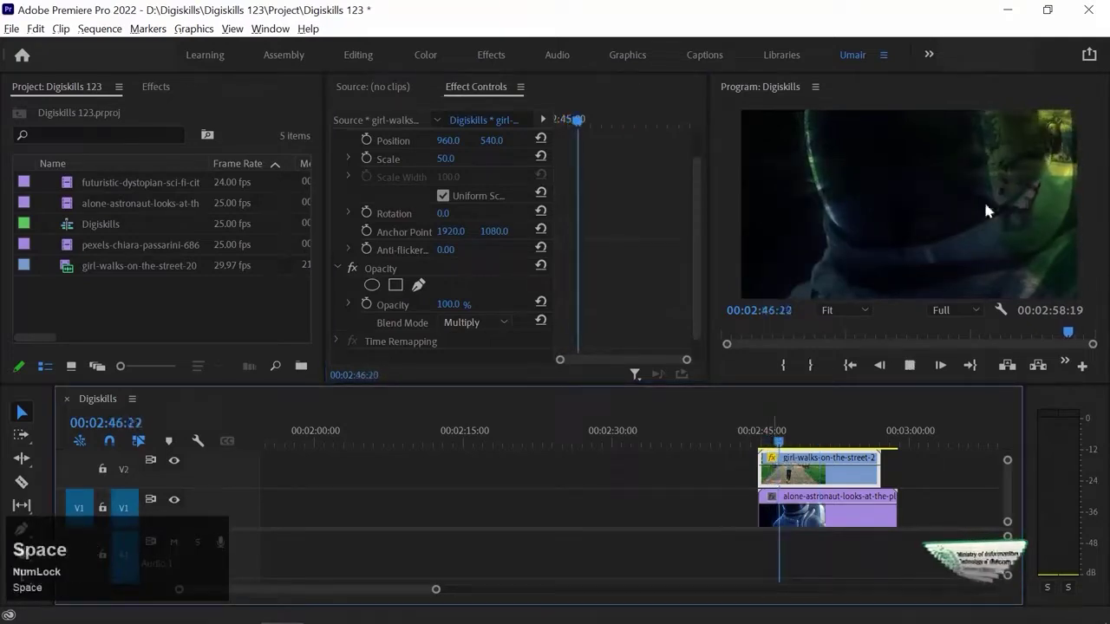
{"action": "key", "text": "space"}
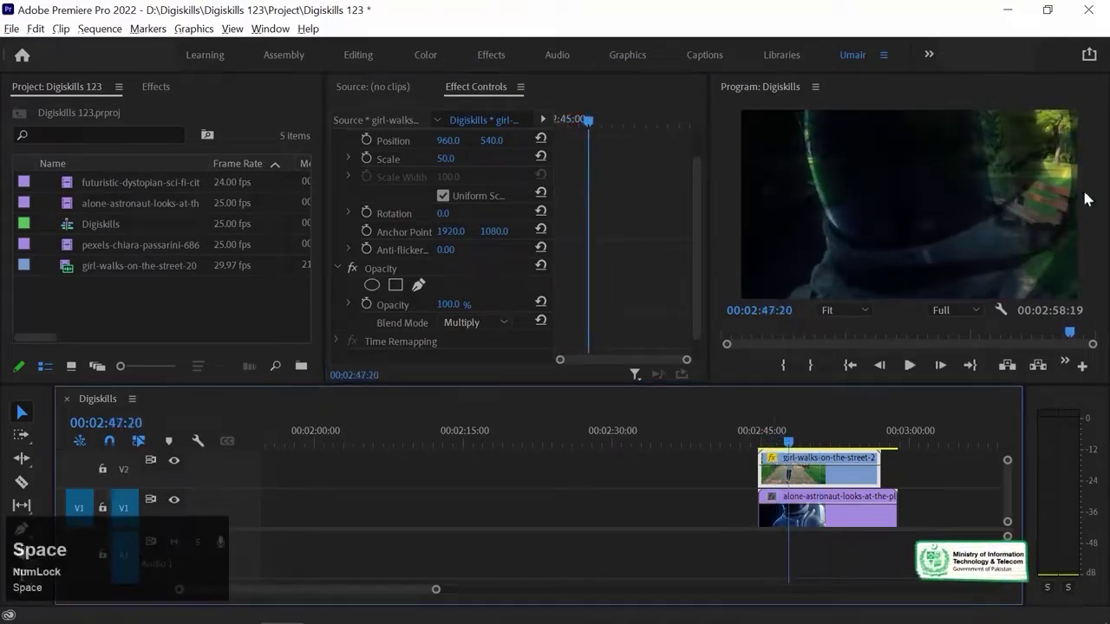
- Change the girl-walks clip's blend mode to Screen and play the result from 00:02:45:06
{"action": "left_click", "coordinate": [490, 319]}
{"action": "left_click", "coordinate": [494, 111]}
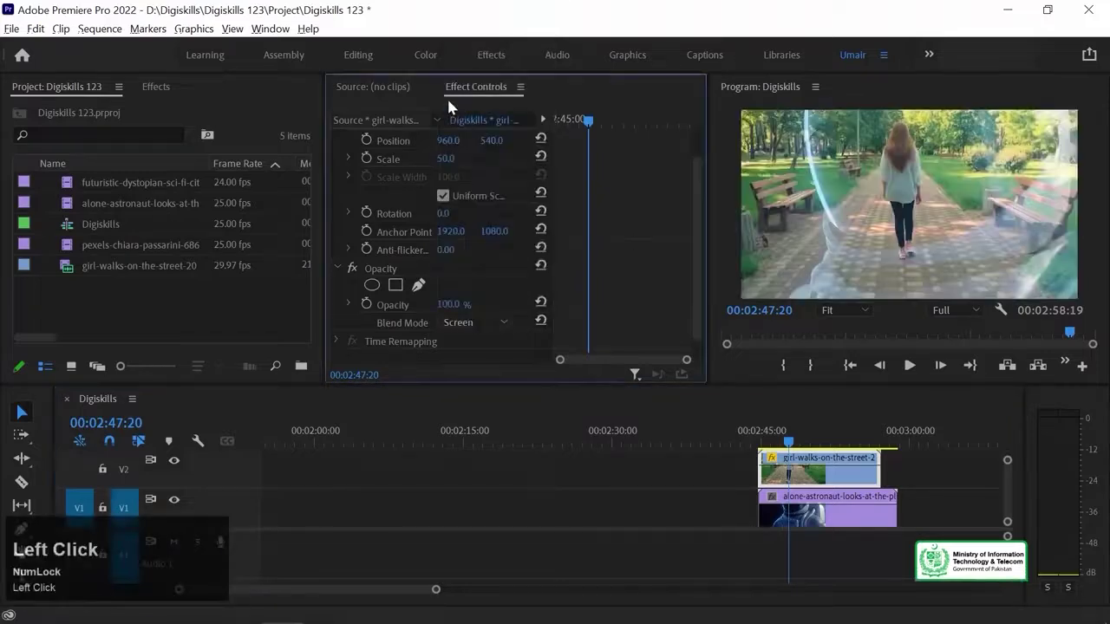
{"action": "left_click_drag", "start_coordinate": [765, 442], "coordinate": [763, 442]}
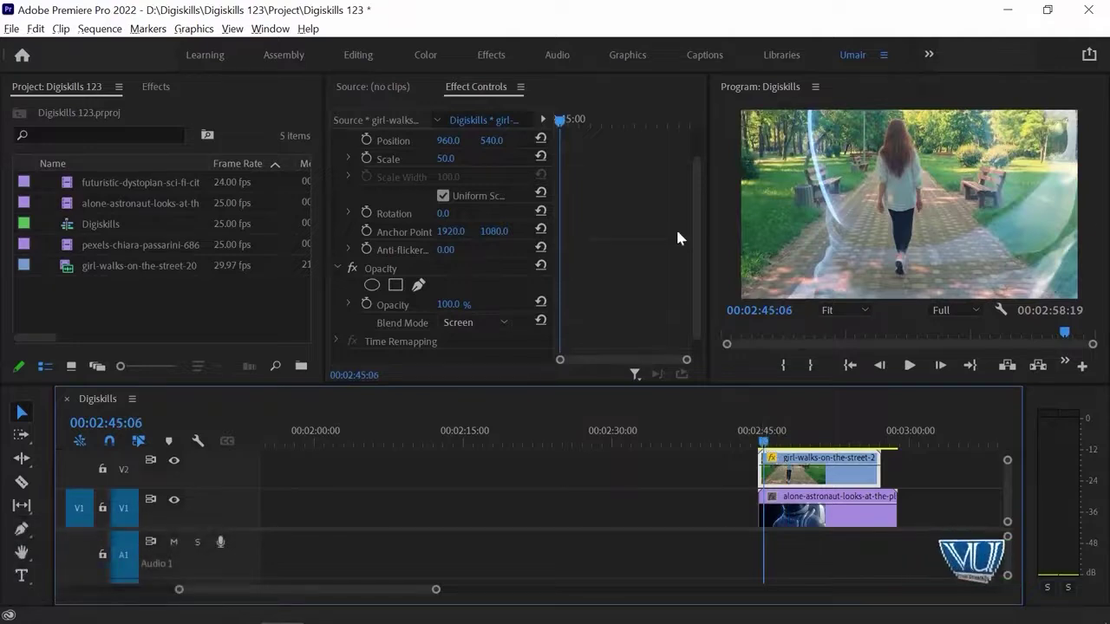
{"action": "key", "text": "space"}
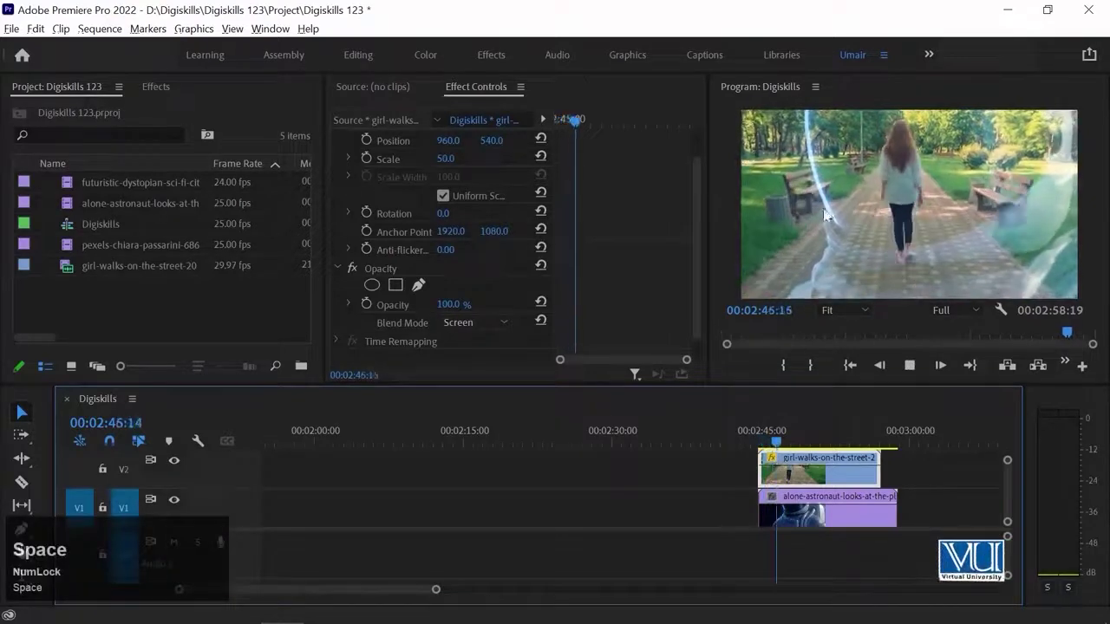
{"action": "key", "text": "space"}
- Set the girl-walks clip's blend mode to Hard Light and preview it from near the clip's start
{"action": "left_click", "coordinate": [489, 321]}
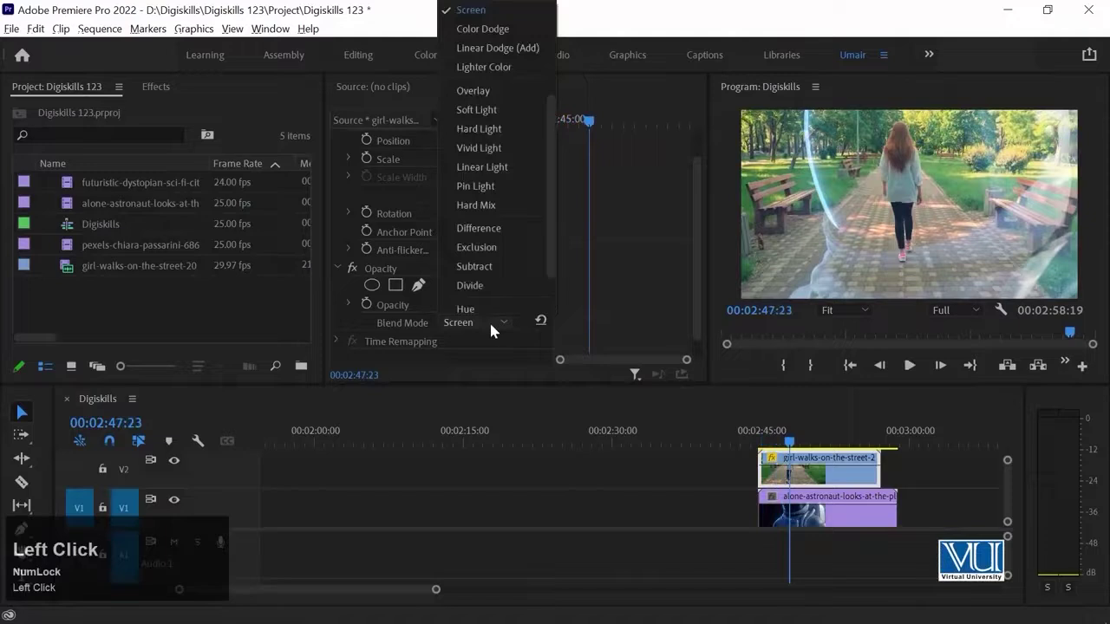
{"action": "left_click", "coordinate": [510, 130]}
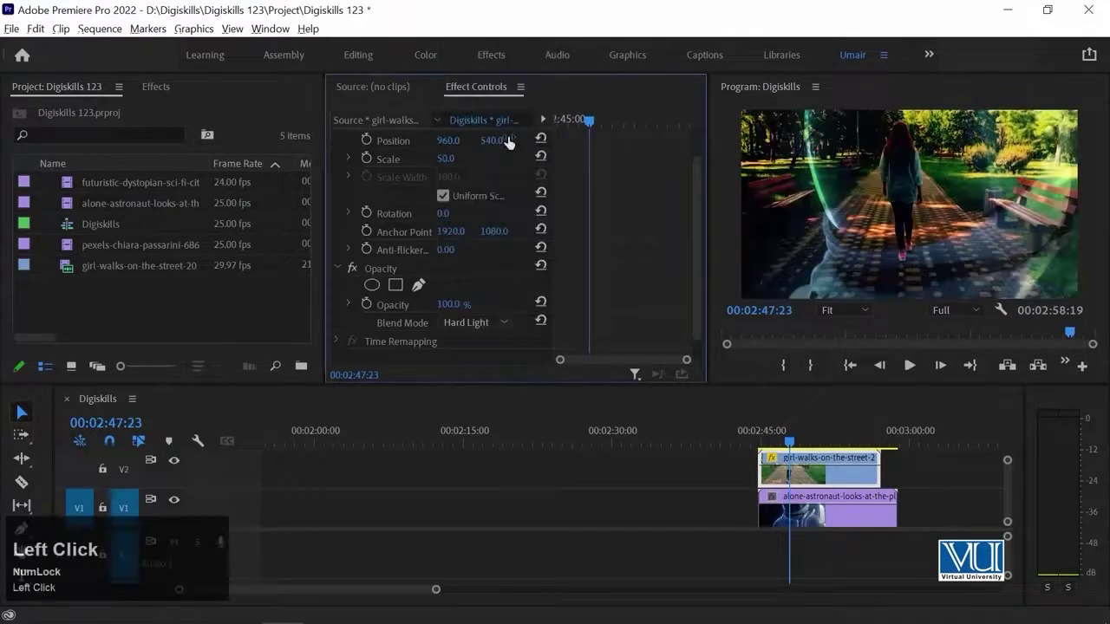
{"action": "left_click_drag", "start_coordinate": [767, 440], "coordinate": [767, 440]}
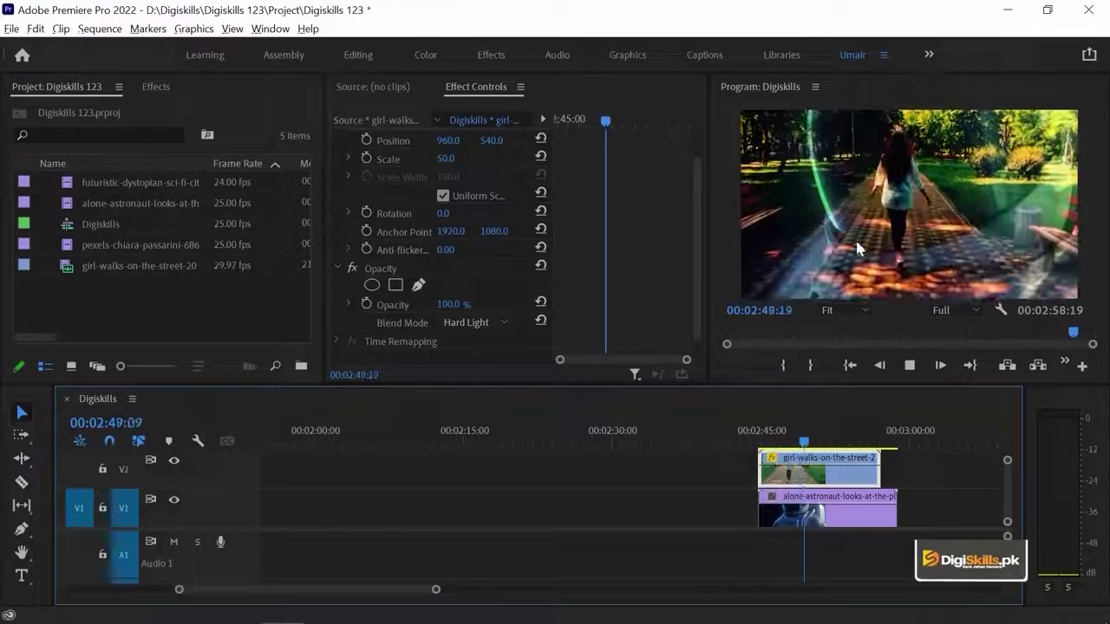
{"action": "key", "text": "space"}
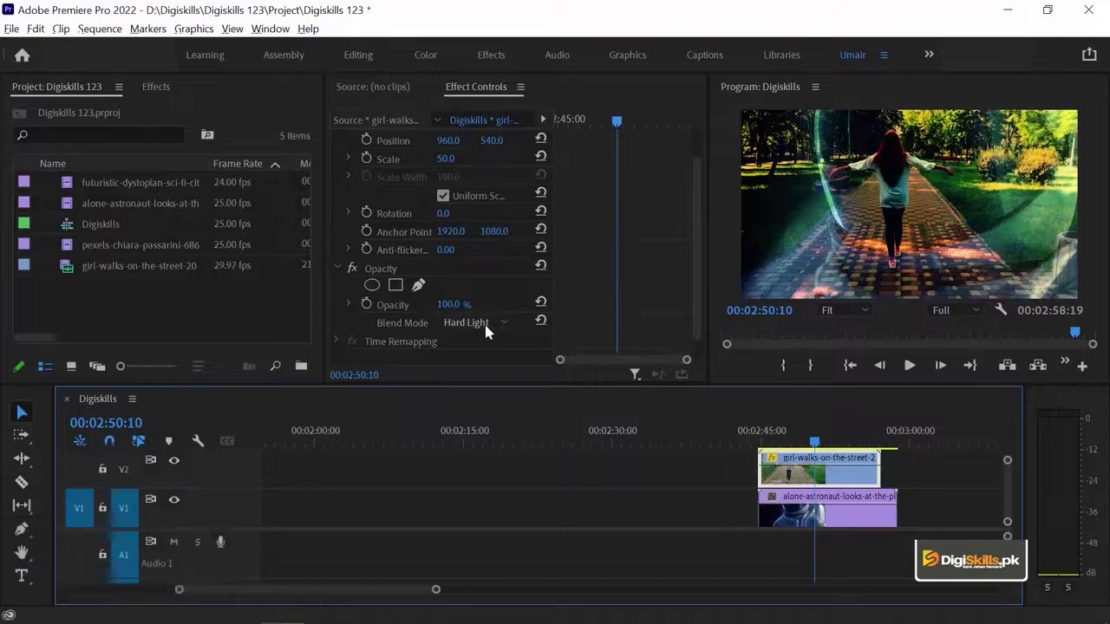
- Switch the girl-walks clip to the Hard Mix blend mode and play the overlap from its beginning
{"action": "left_click", "coordinate": [487, 327]}
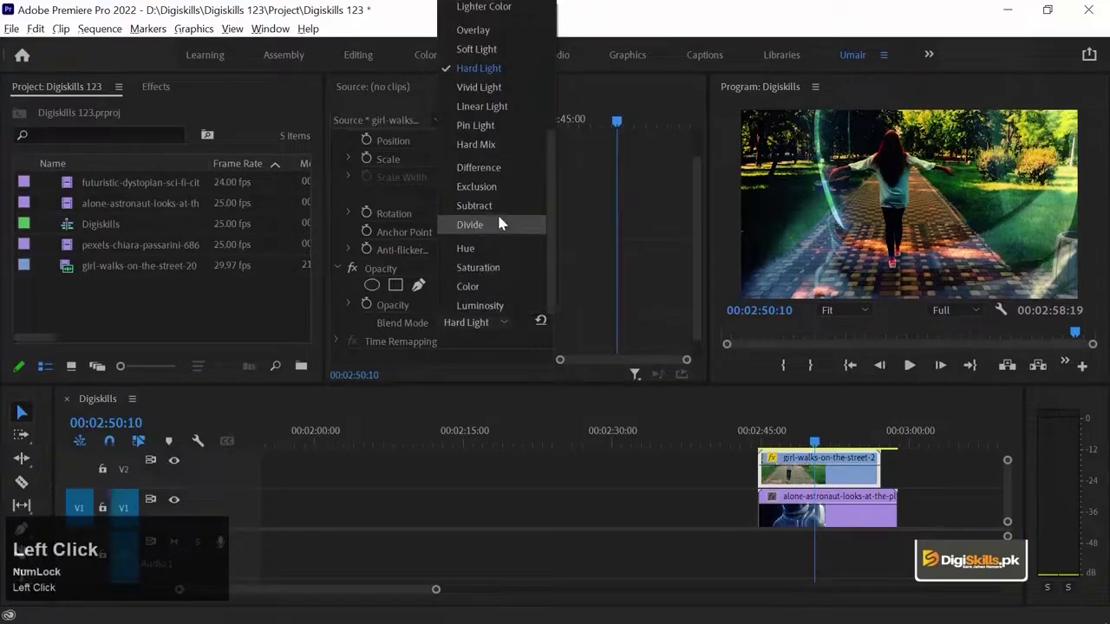
{"action": "left_click", "coordinate": [501, 144]}
{"action": "left_click_drag", "start_coordinate": [759, 435], "coordinate": [761, 436]}
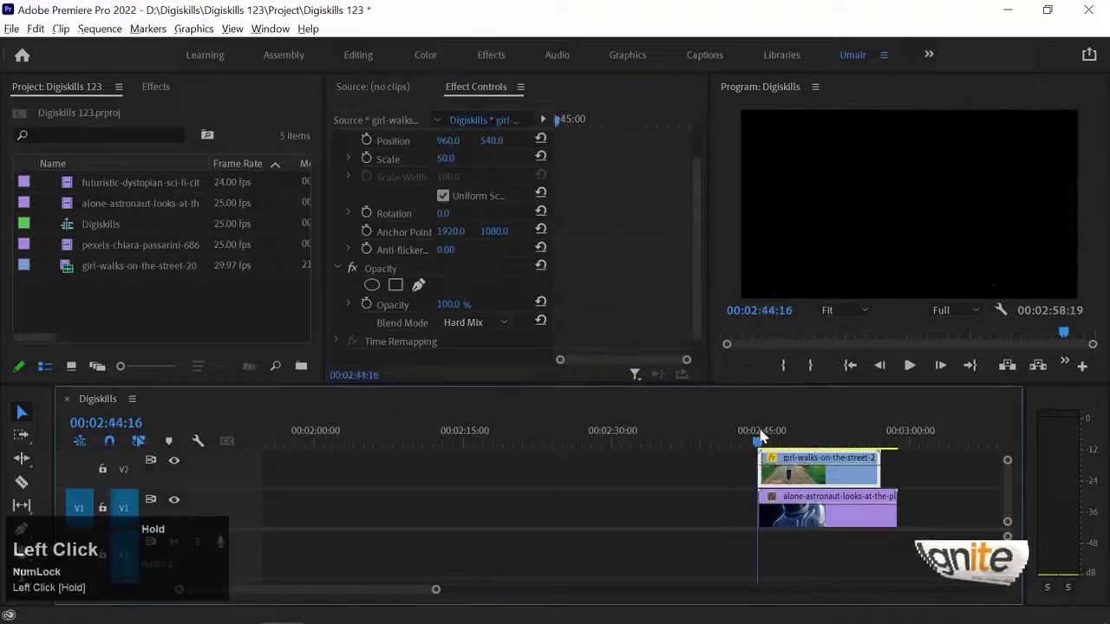
{"action": "key", "text": "space"}
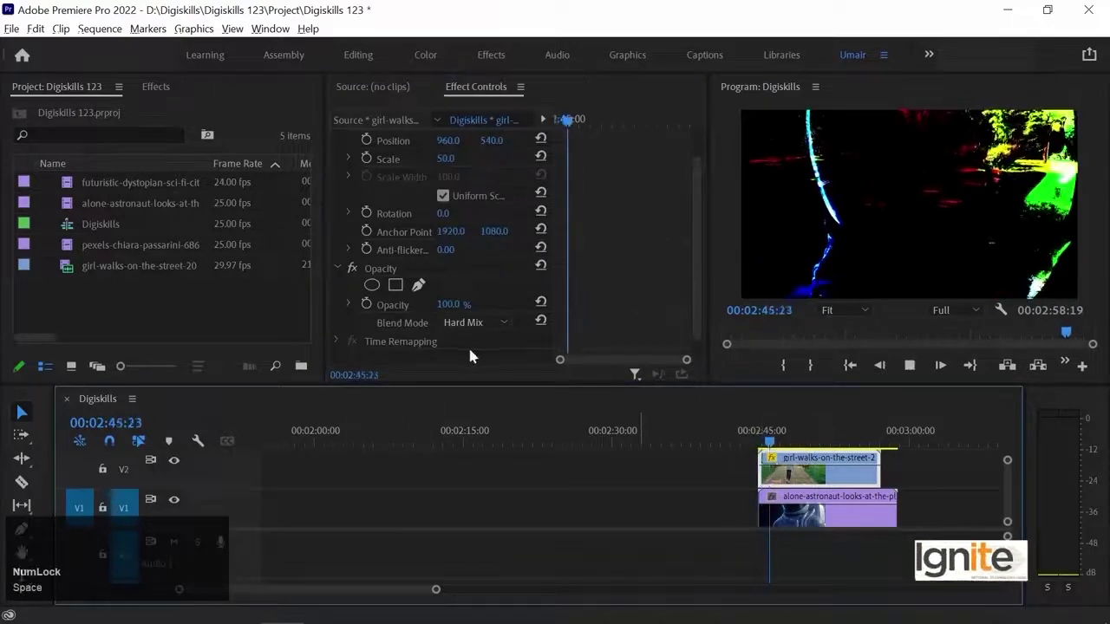
{"action": "key", "text": "space"}
- Apply the Divide blend mode to the girl-walks clip and play the overlap twice from near its start
{"action": "left_click", "coordinate": [500, 321]}
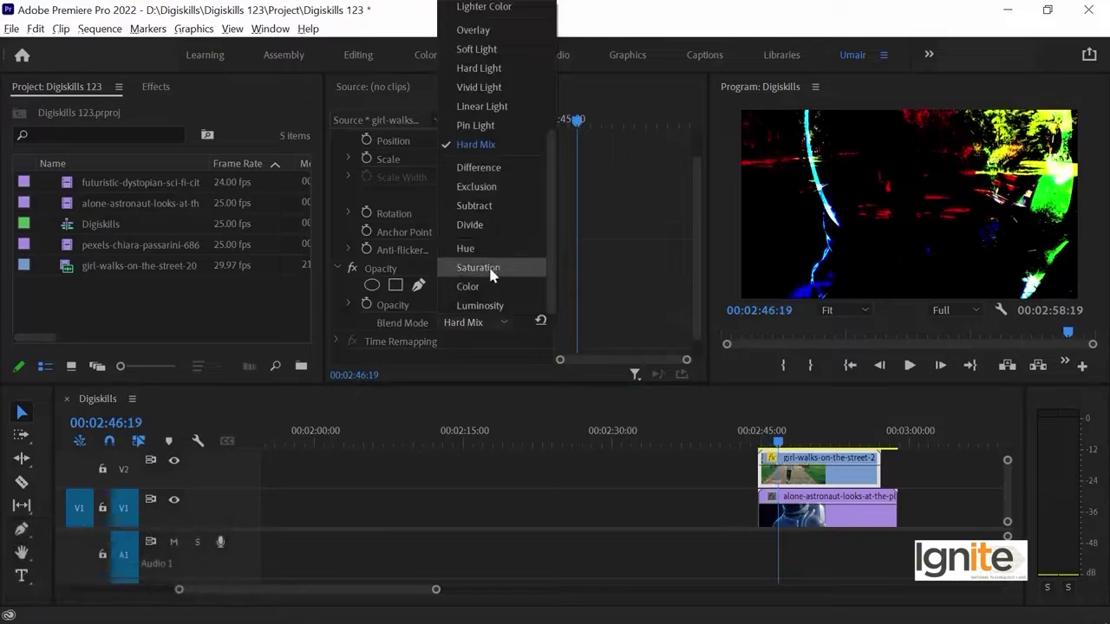
{"action": "left_click", "coordinate": [491, 223]}
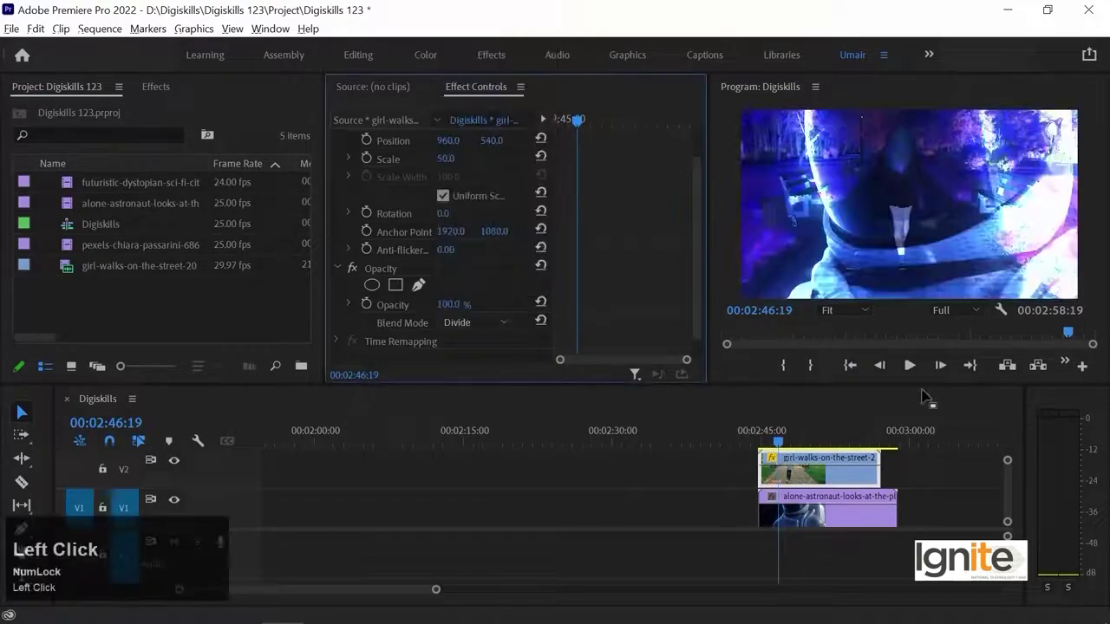
{"action": "left_click", "coordinate": [762, 438]}
{"action": "key", "text": "space"}
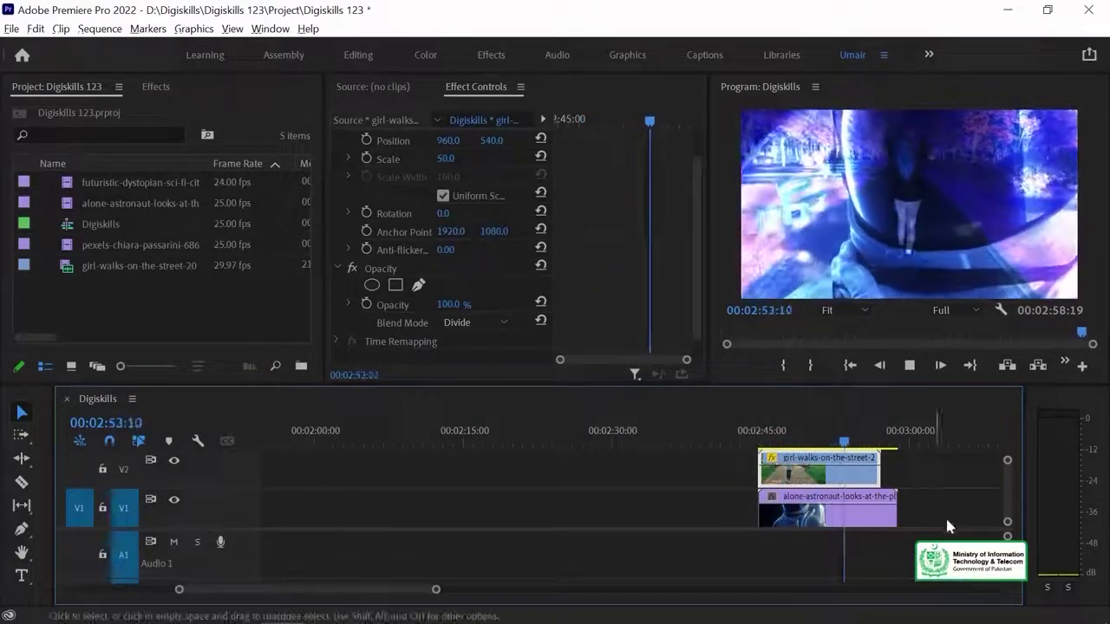
{"action": "key", "text": "space"}
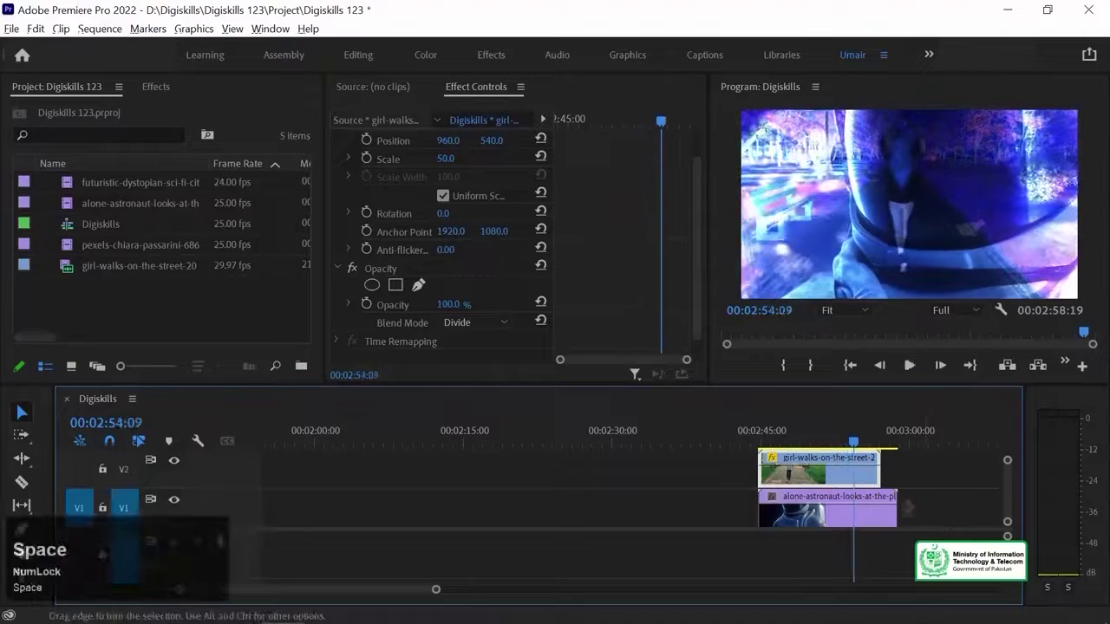
{"action": "left_click", "coordinate": [767, 438]}
{"action": "key", "text": "space"}
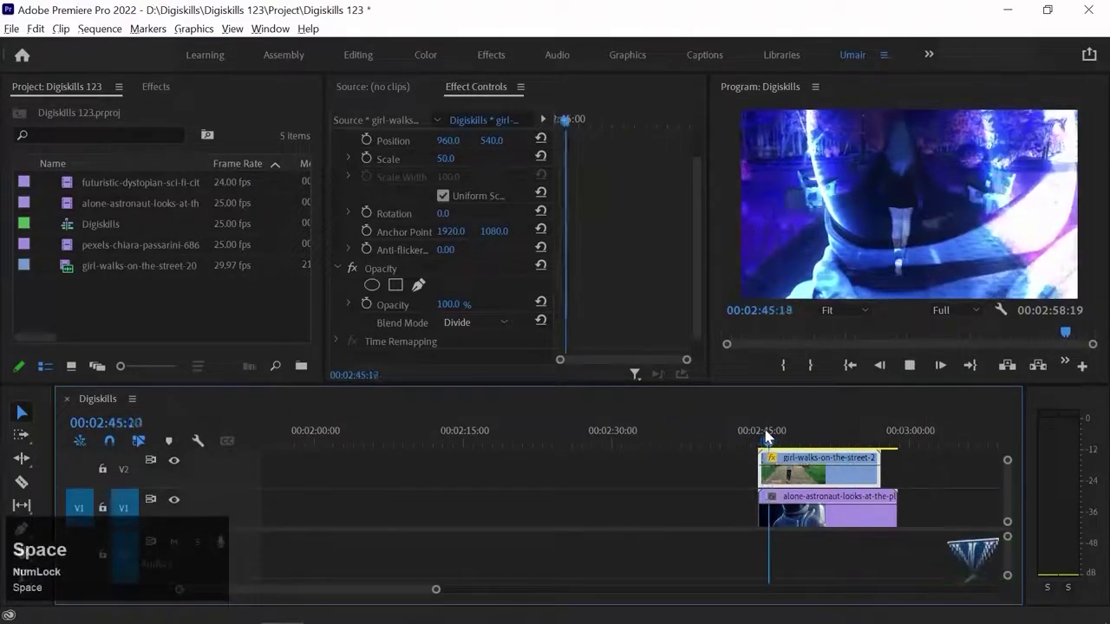
{"action": "key", "text": "space"}
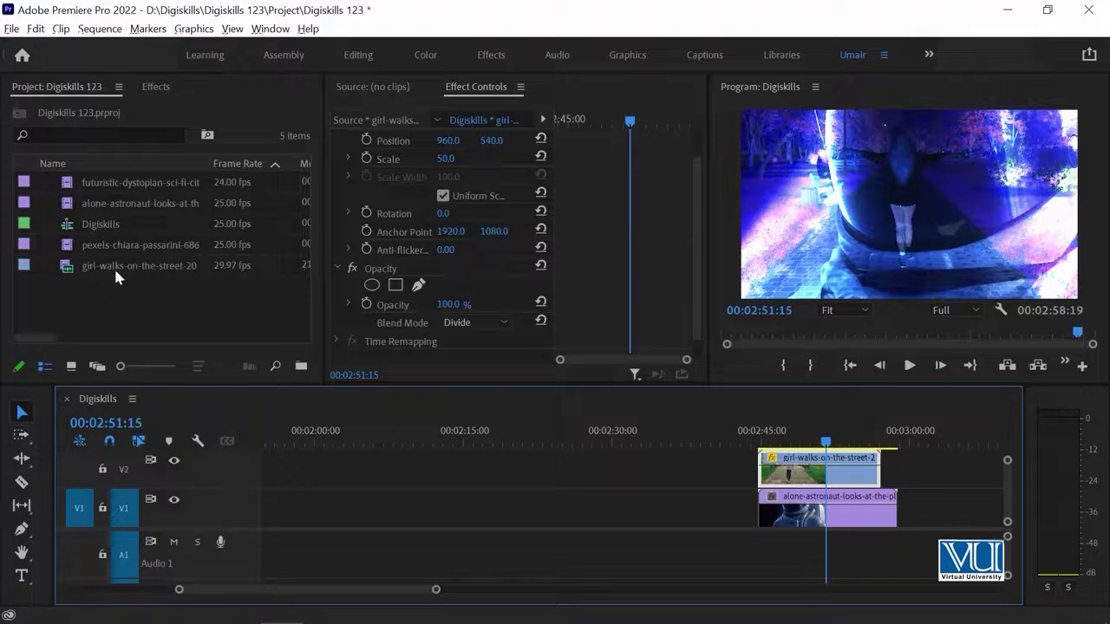
- Preview the pexels-chiara-passarini-6866291.mp4 bokeh clip in the Source monitor
{"action": "double_click", "coordinate": [83, 242]}
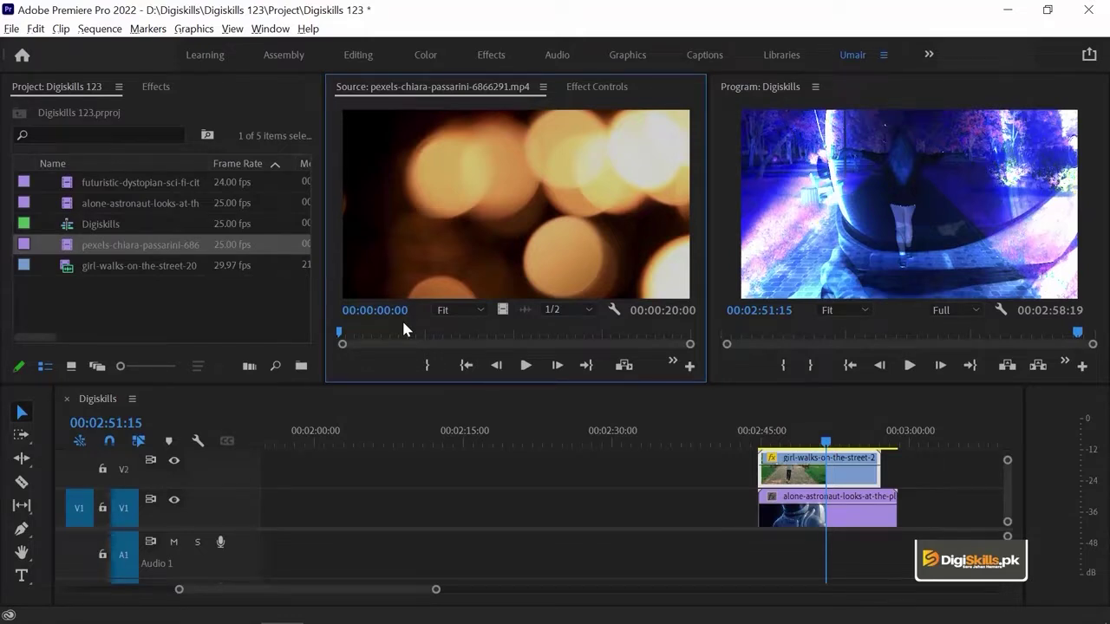
{"action": "key", "text": "space"}
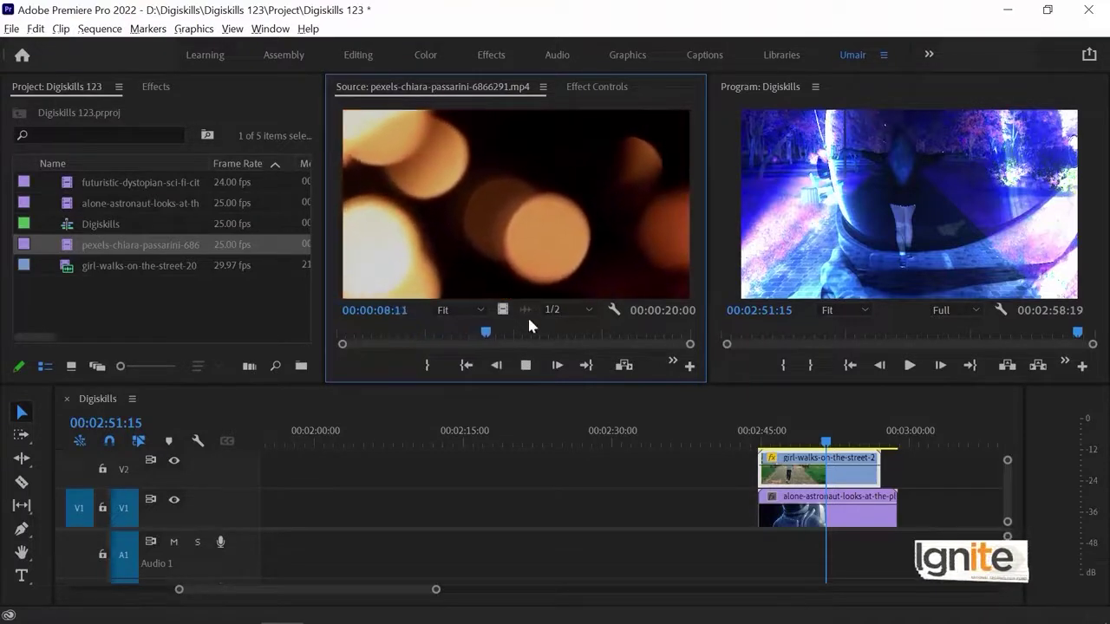
{"action": "key", "text": "space"}
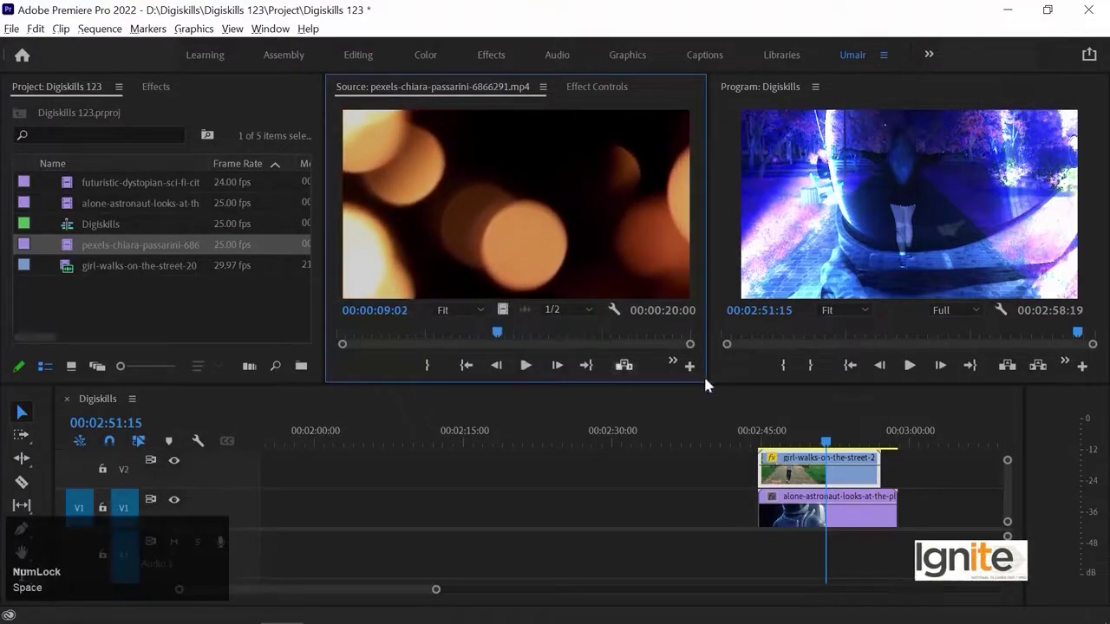
- Place the pexels-chiara-passarini-6866291.mp4 clip on V3 aligned with the start of the girl-walks clip, adjusting track heights, and select it
{"action": "left_click", "coordinate": [784, 477]}
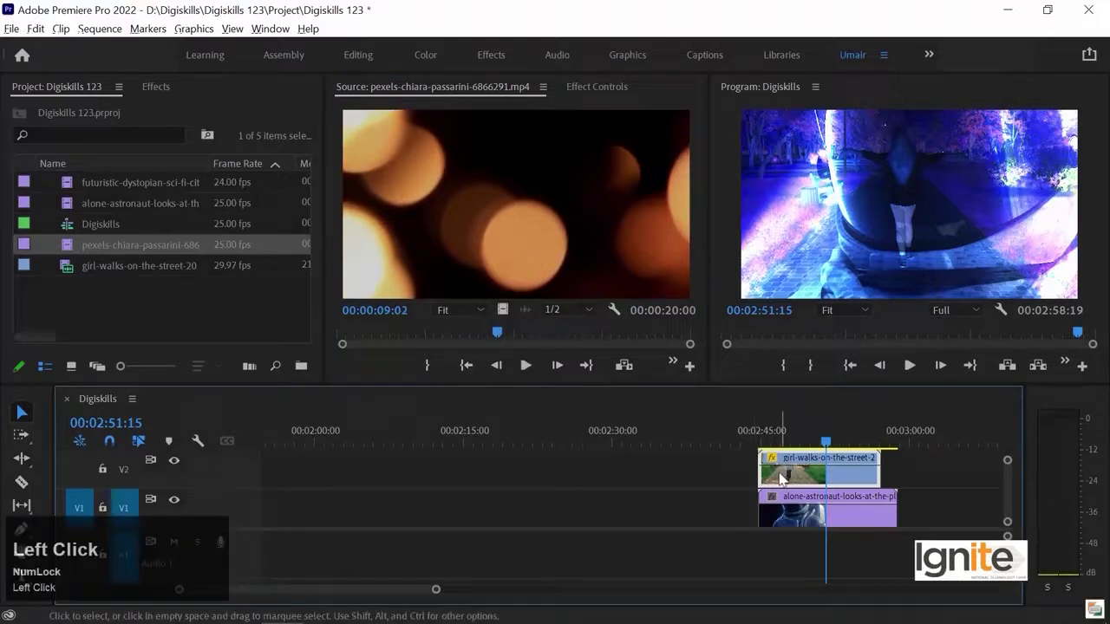
{"action": "key", "text": "ctrl+0"}
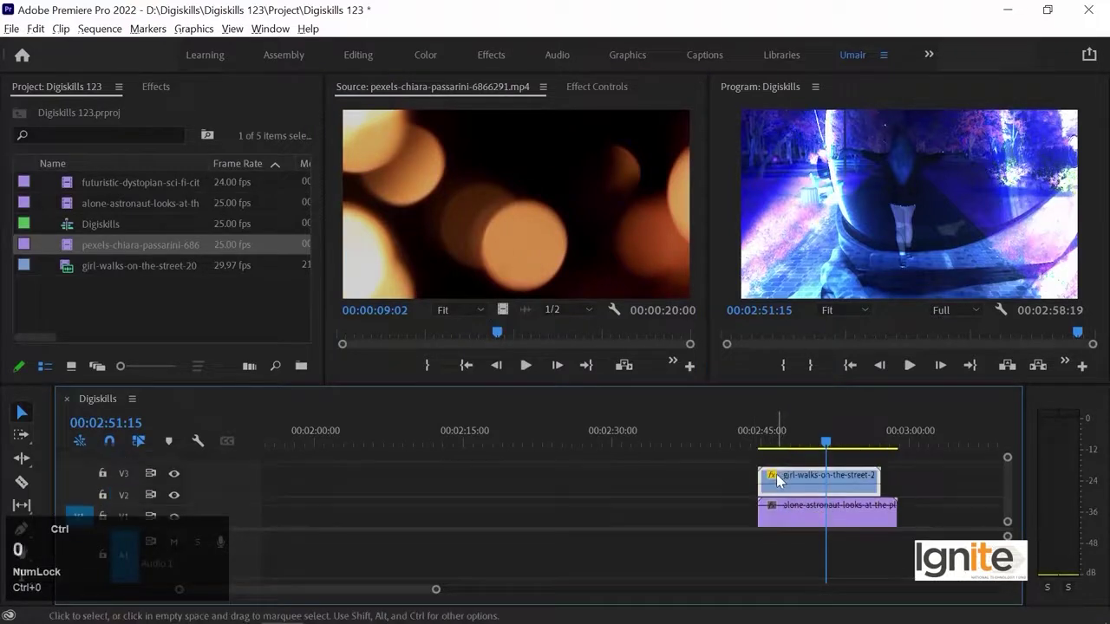
{"action": "key", "text": "ctrl+minus"}
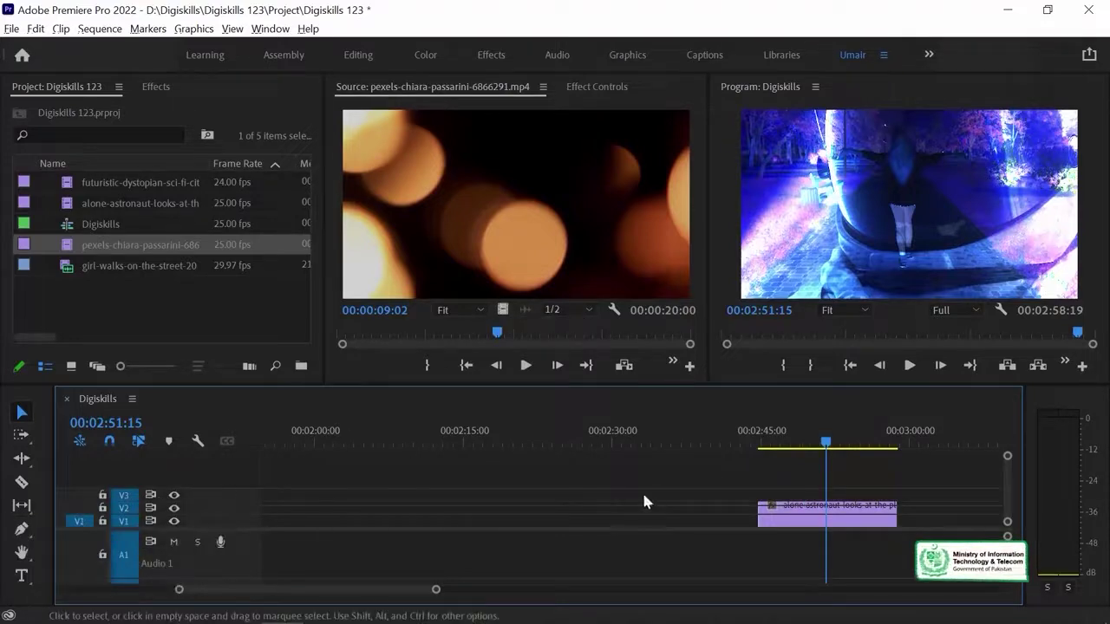
{"action": "left_click", "coordinate": [521, 320]}
{"action": "left_click_drag", "start_coordinate": [766, 463], "coordinate": [763, 464]}
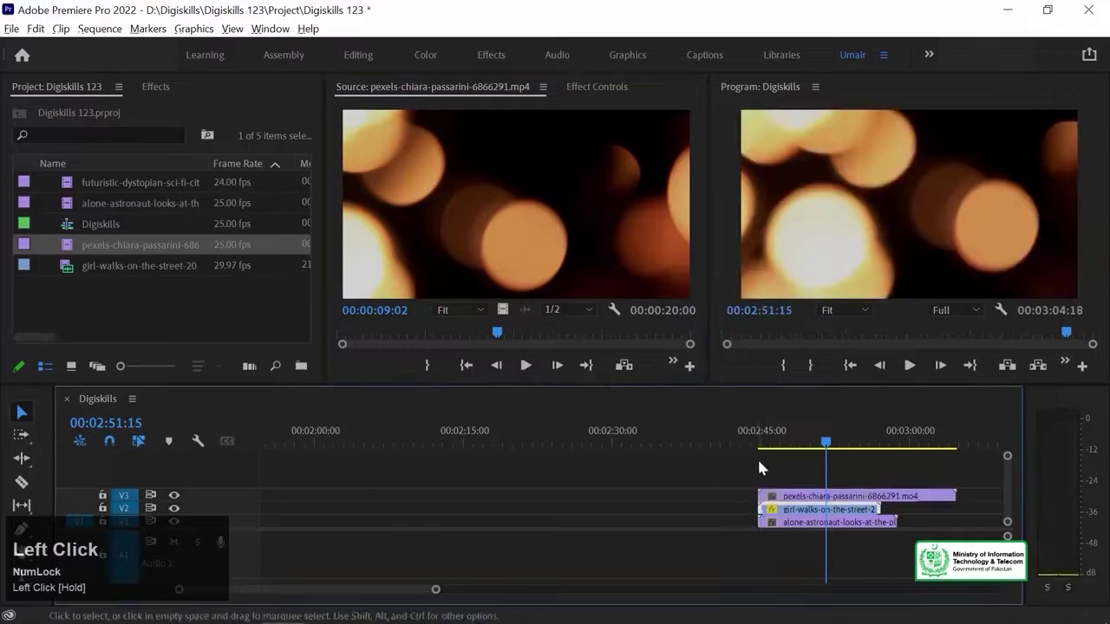
{"action": "left_click", "coordinate": [764, 496]}
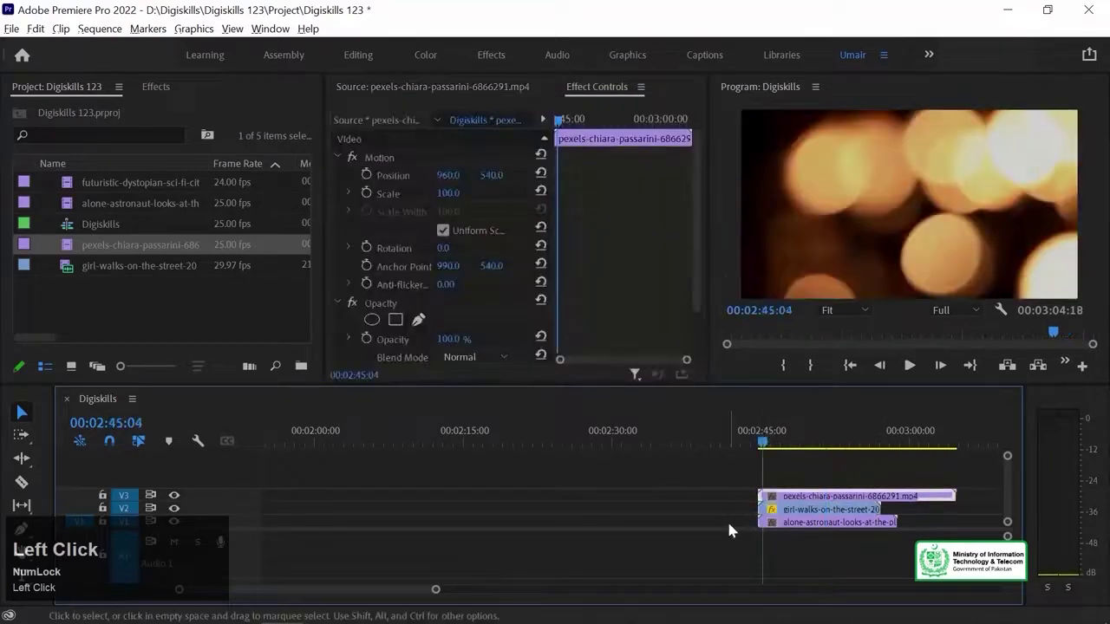
{"action": "key", "text": "ctrl+equal"}
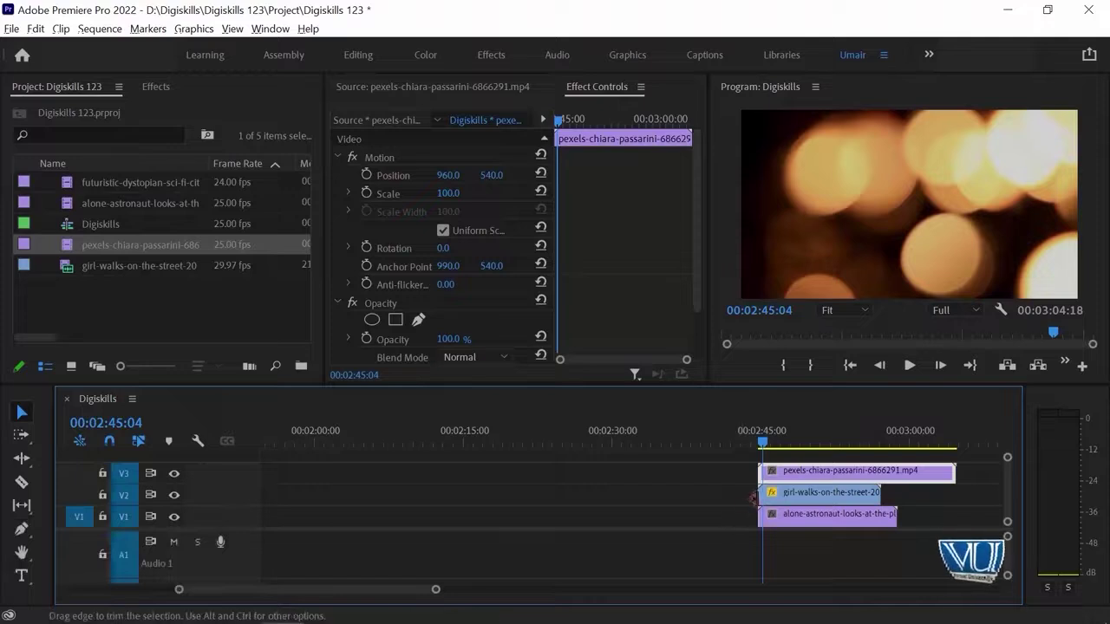
- Try the V3 bokeh clip at 60% opacity at 00:02:49:11, and return it to 100%
{"action": "left_click_drag", "start_coordinate": [764, 443], "coordinate": [805, 443]}
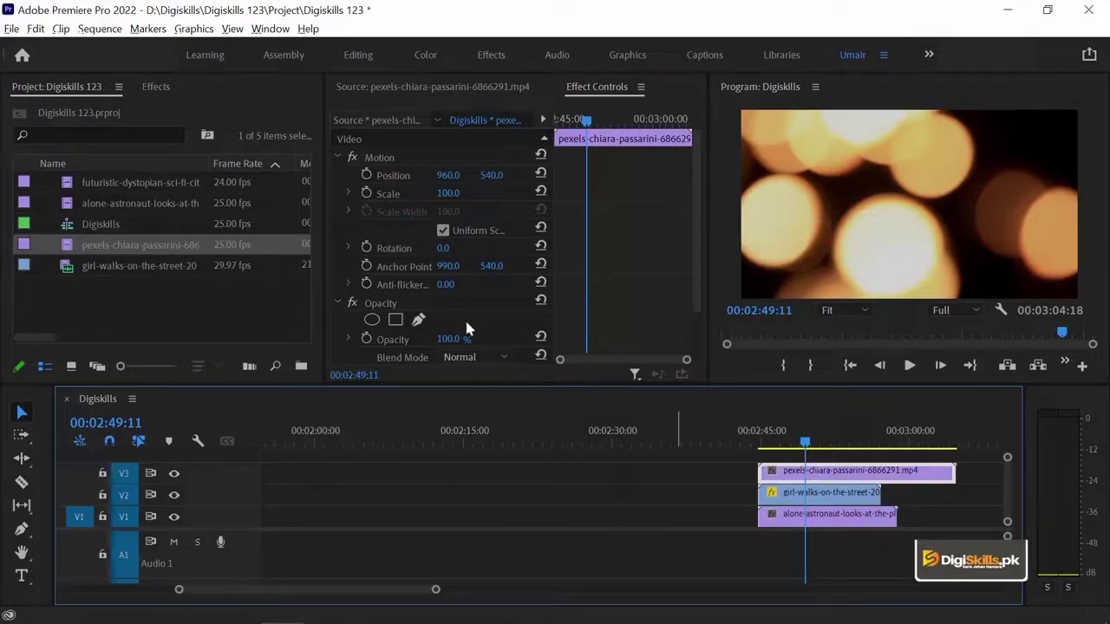
{"action": "left_click_drag", "start_coordinate": [449, 339], "coordinate": [429, 339]}
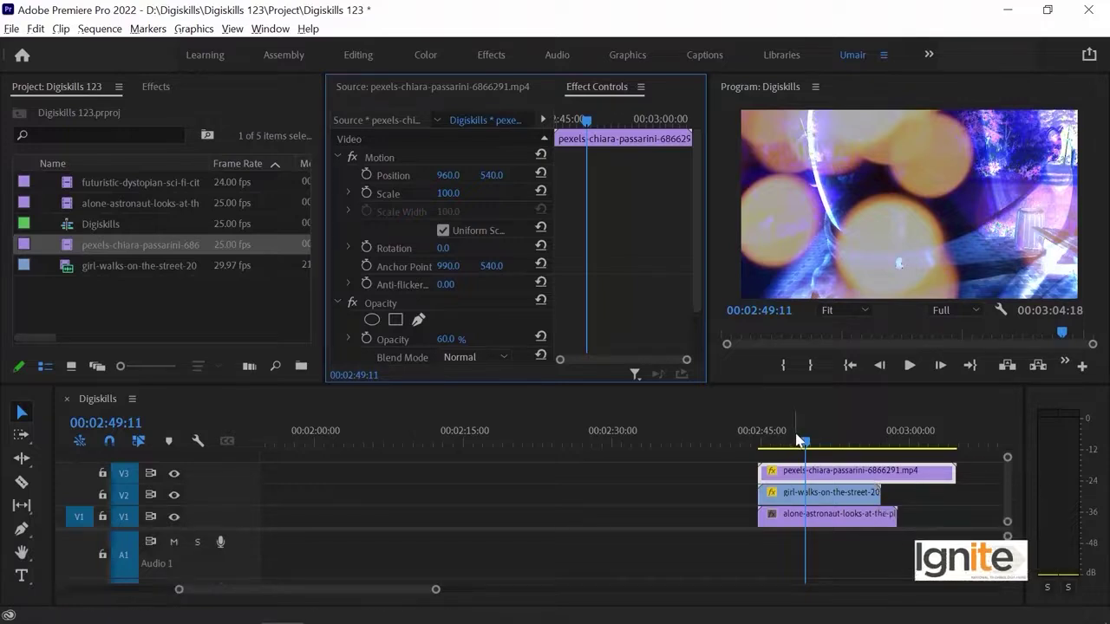
{"action": "left_click_drag", "start_coordinate": [443, 339], "coordinate": [486, 339]}
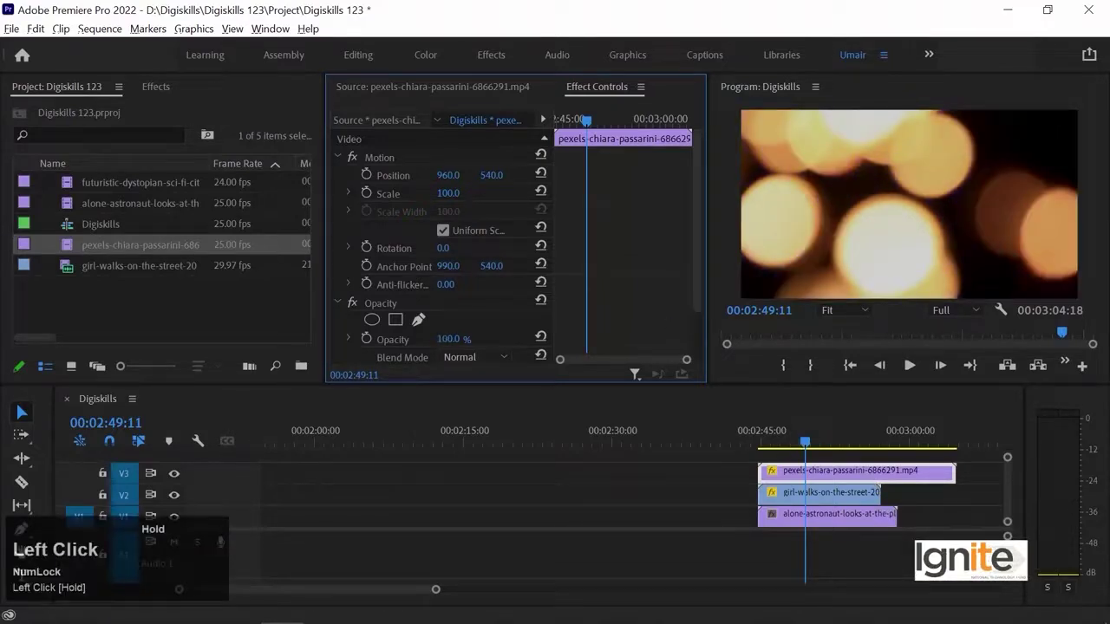
- Apply the Screen blend mode to the V3 bokeh clip and play the layered clips from 00:02:45:15
{"action": "left_click_drag", "start_coordinate": [701, 211], "coordinate": [694, 297]}
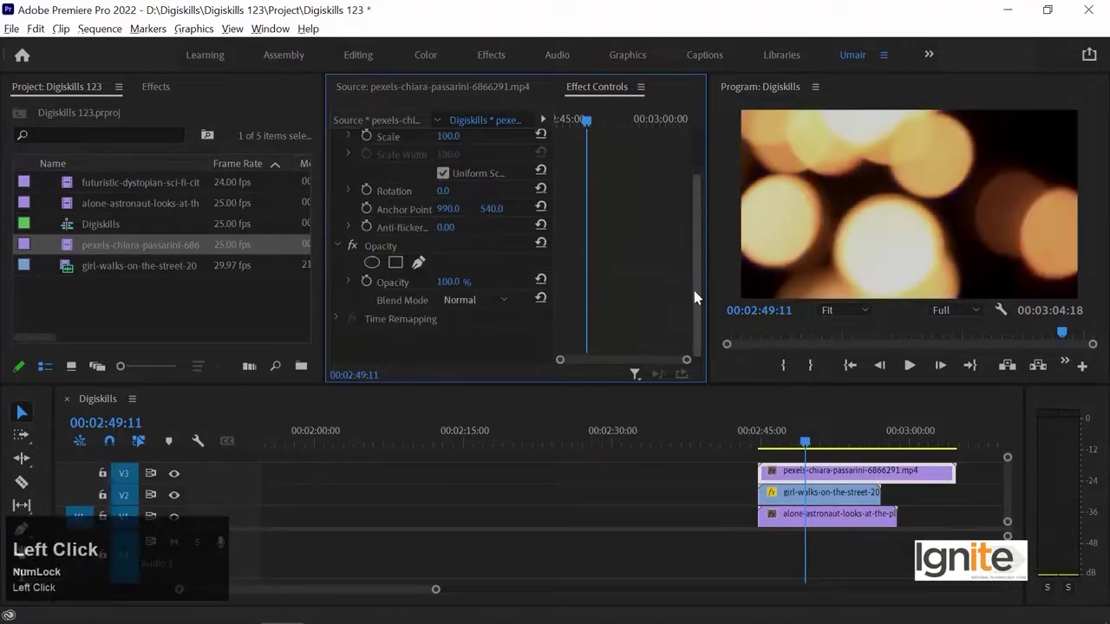
{"action": "left_click", "coordinate": [475, 296]}
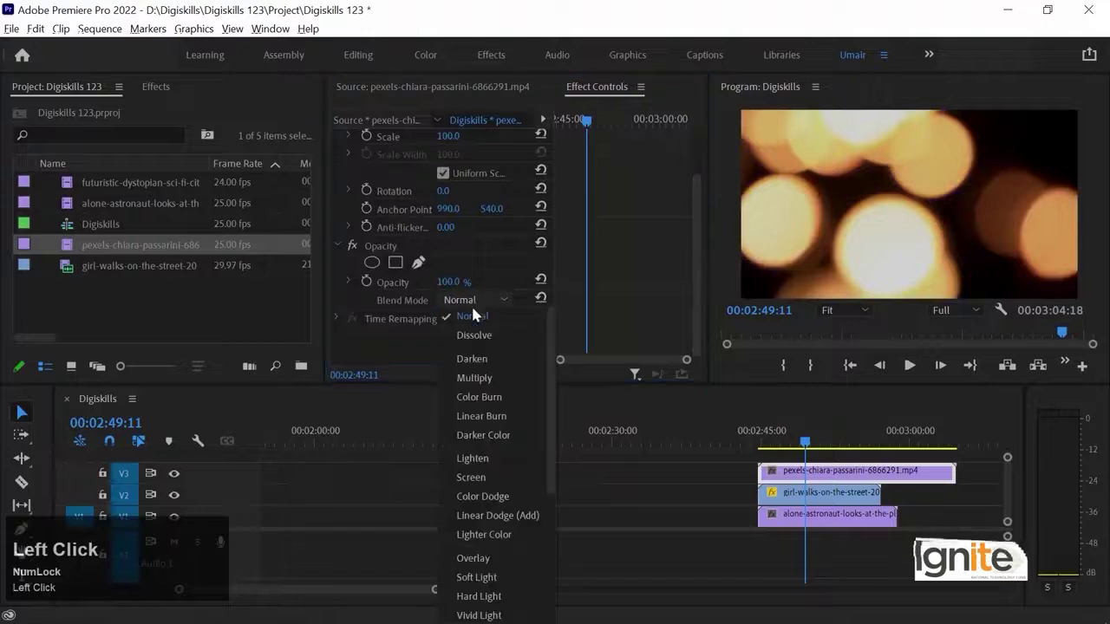
{"action": "left_click", "coordinate": [483, 479]}
{"action": "left_click", "coordinate": [768, 444]}
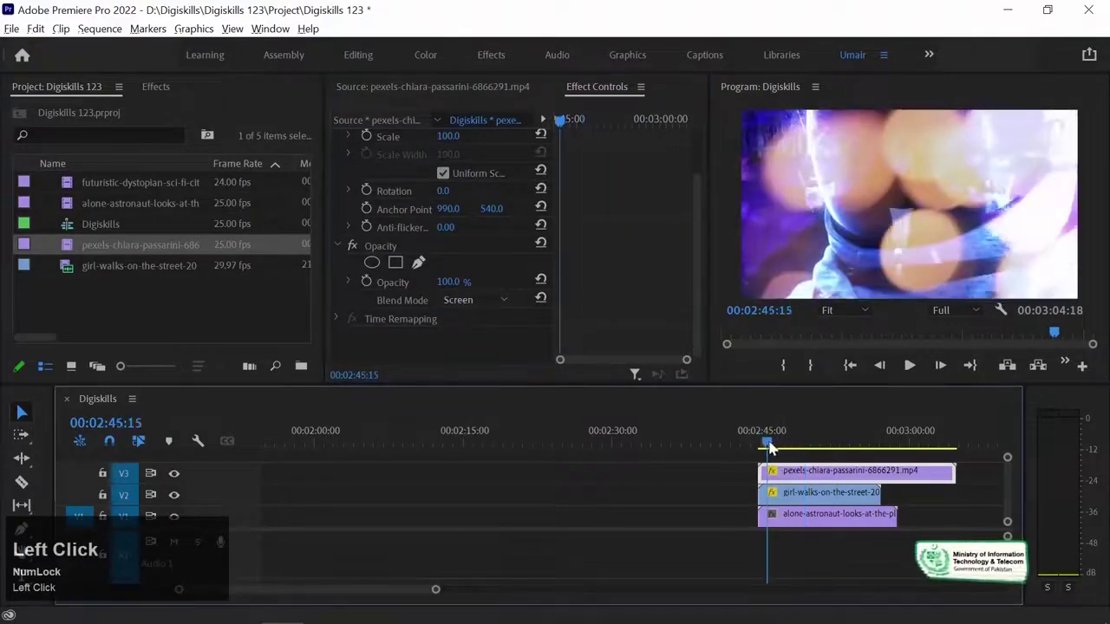
{"action": "left_click_drag", "start_coordinate": [769, 446], "coordinate": [767, 446]}
{"action": "key", "text": "space"}
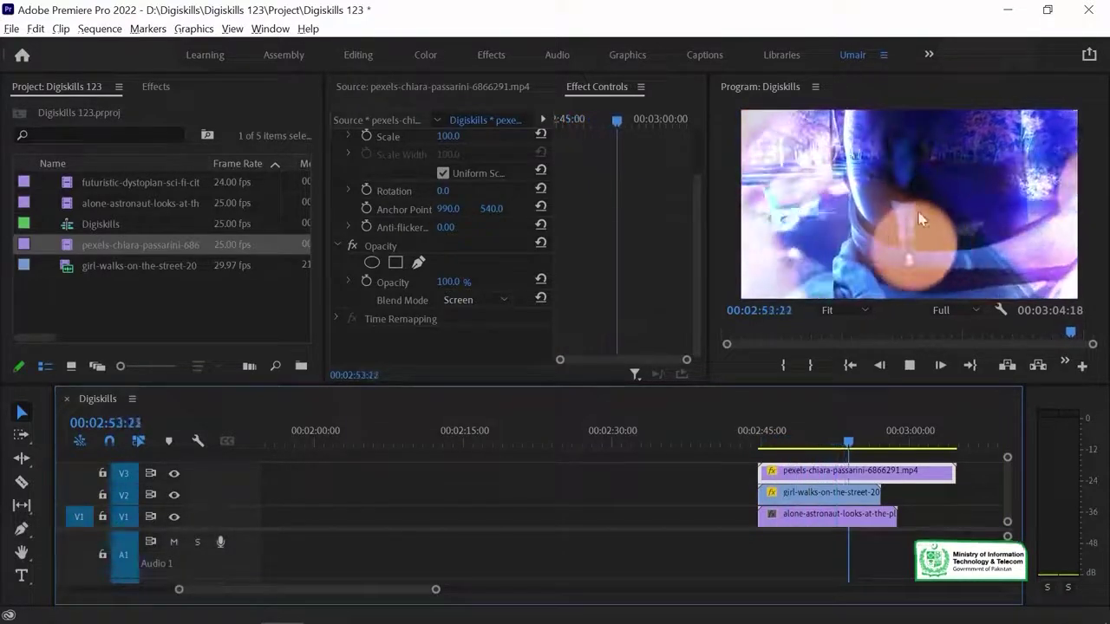
{"action": "key", "text": "space"}
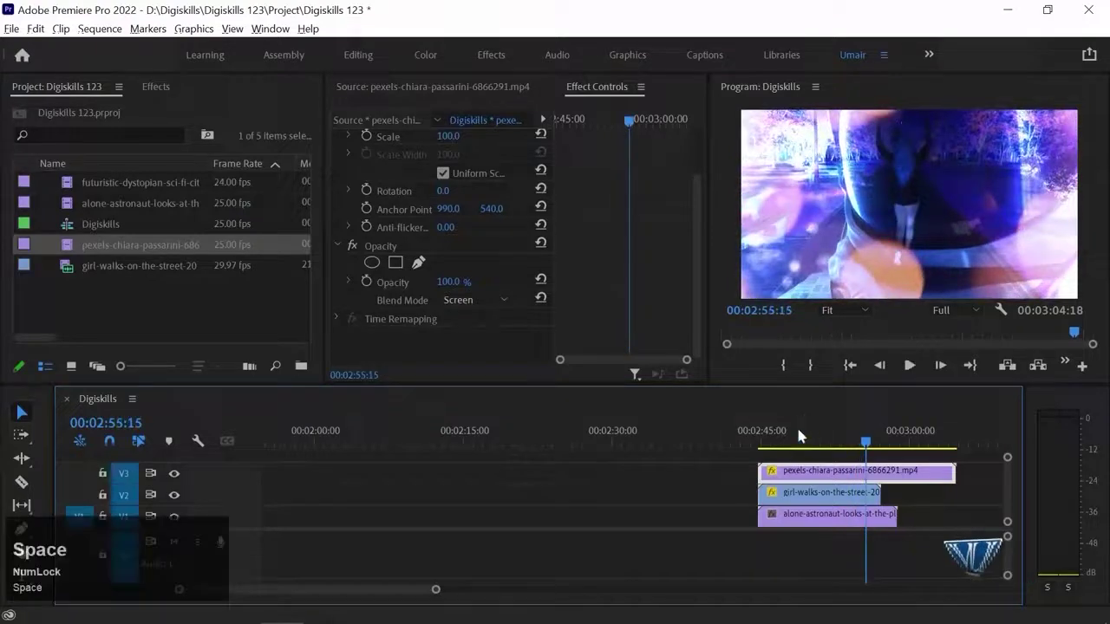
- Replay the Screen-blended overlap from 00:02:45:02 for a few seconds
{"action": "left_click", "coordinate": [768, 438]}
{"action": "left_click_drag", "start_coordinate": [769, 436], "coordinate": [762, 438]}
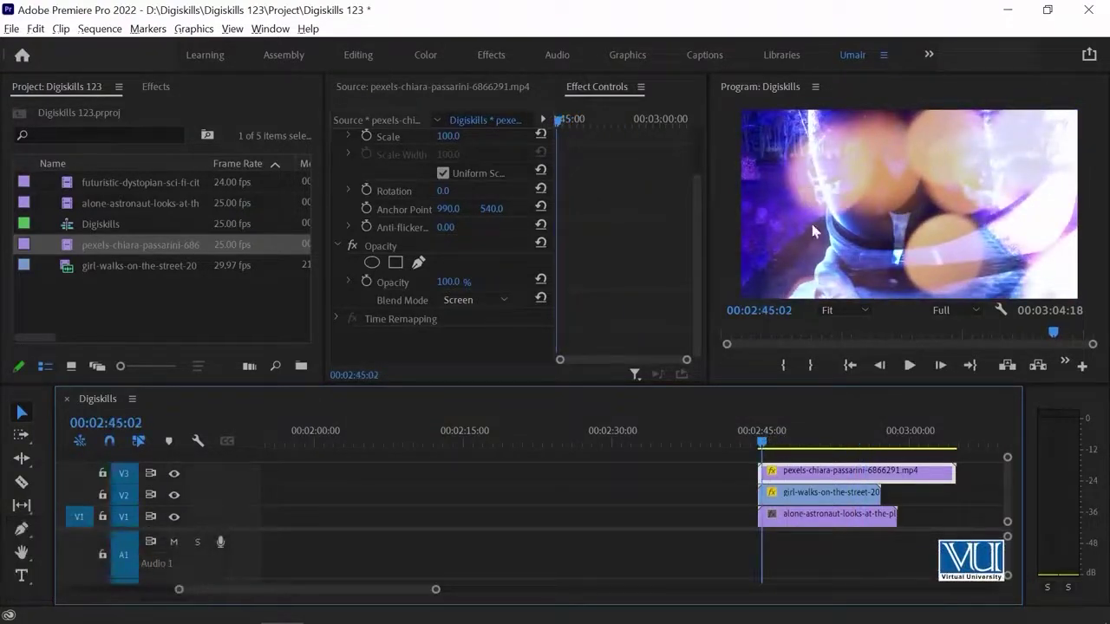
{"action": "key", "text": "space"}
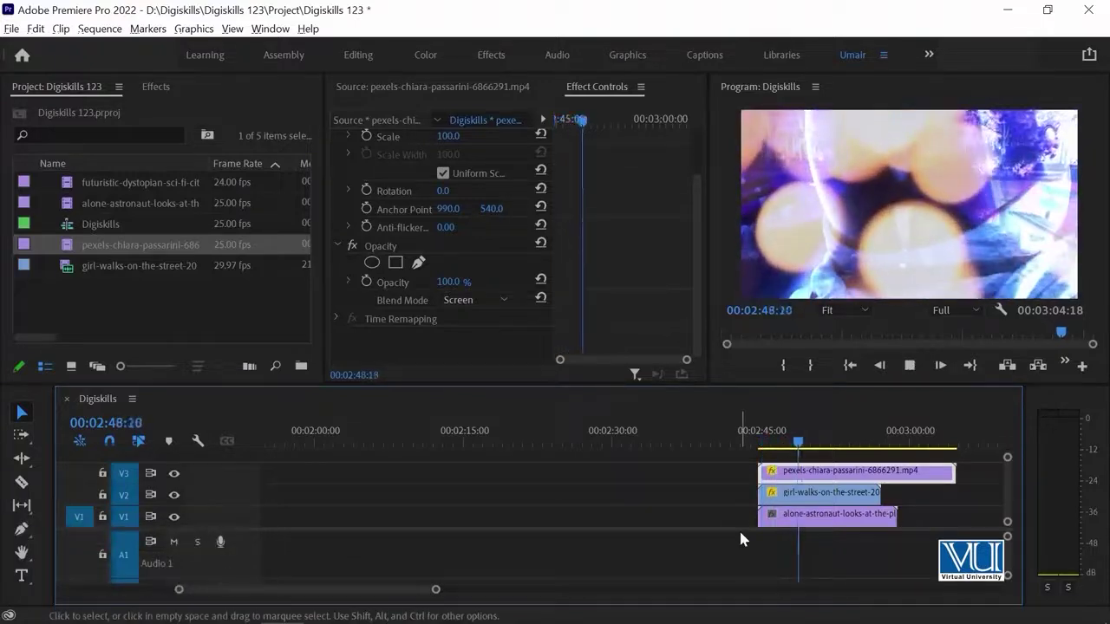
{"action": "key", "text": "space"}
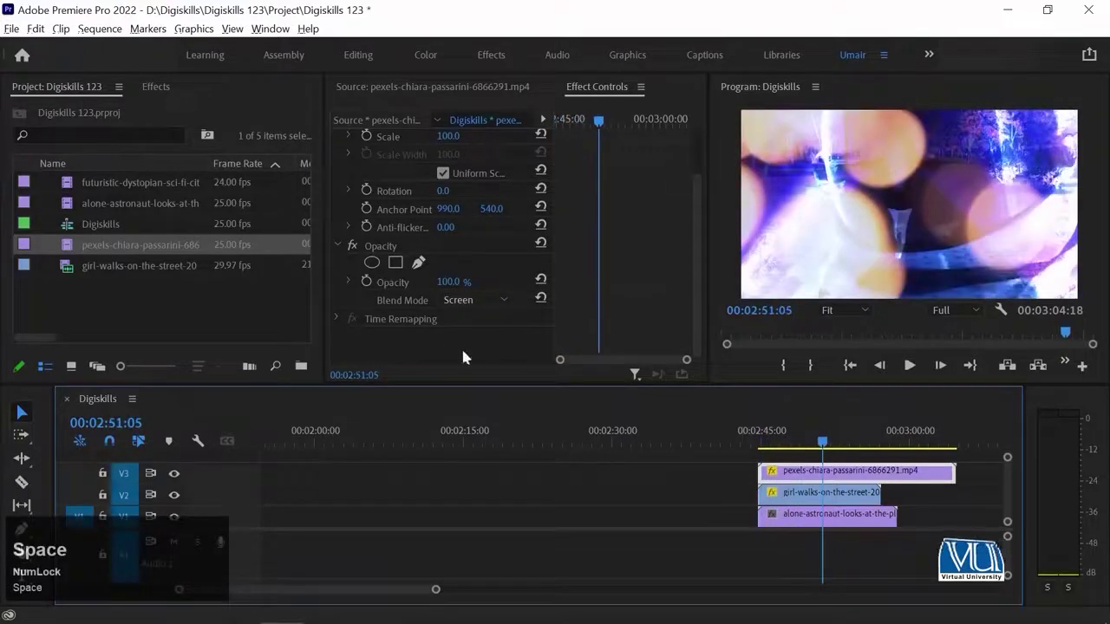
- Set the V3 bokeh clip's blend mode to Overlay and check the composite at 00:02:45:17
{"action": "left_click", "coordinate": [486, 300]}
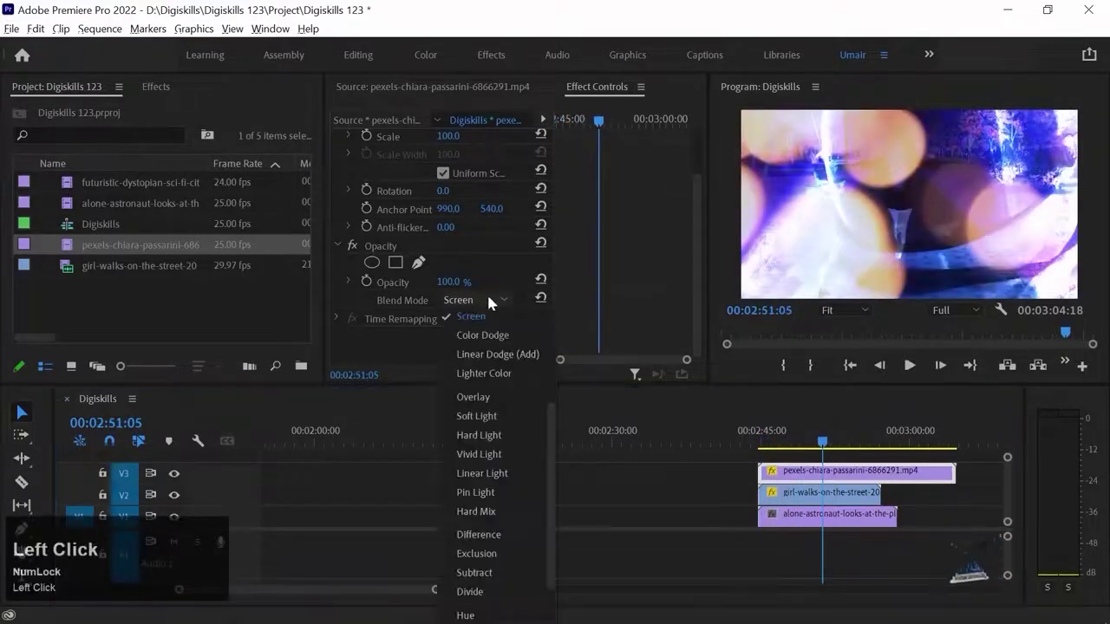
{"action": "left_click", "coordinate": [485, 399]}
{"action": "left_click", "coordinate": [767, 433]}
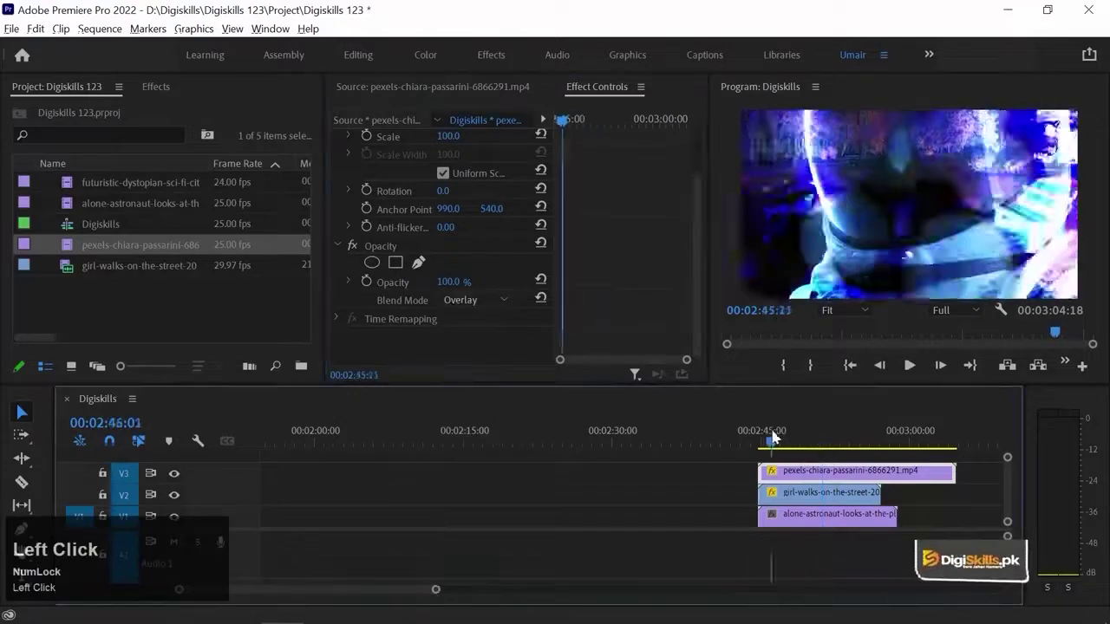
- Try the Soft Light and Hard Light blend modes on the V3 bokeh clip, briefly playing Hard Light from 00:02:45:17
{"action": "left_click", "coordinate": [472, 301]}
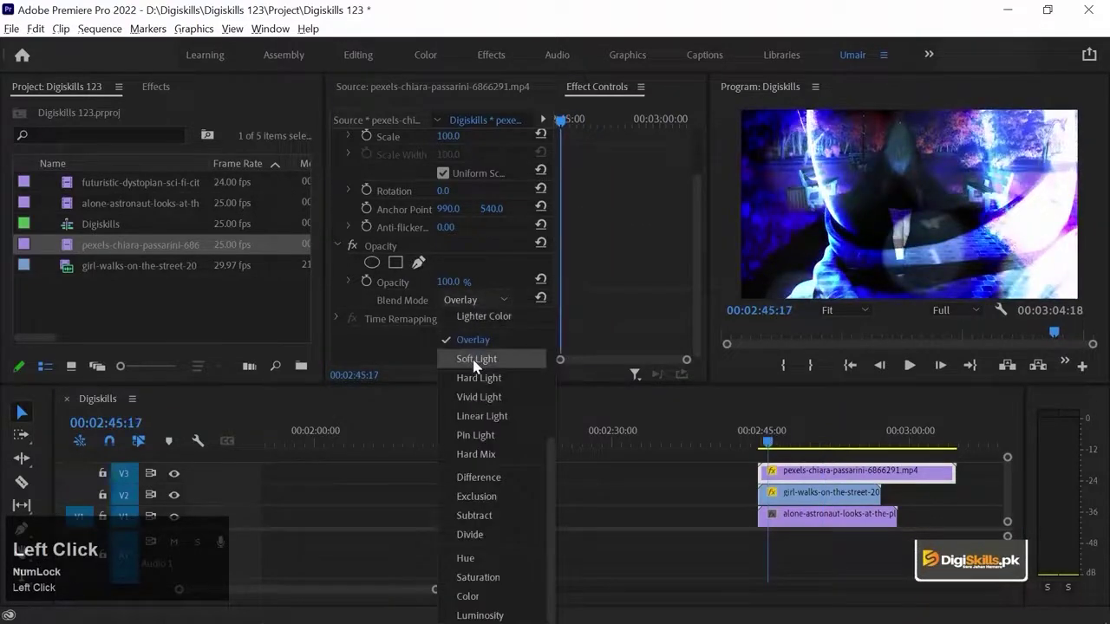
{"action": "left_click", "coordinate": [472, 356]}
{"action": "left_click", "coordinate": [482, 302]}
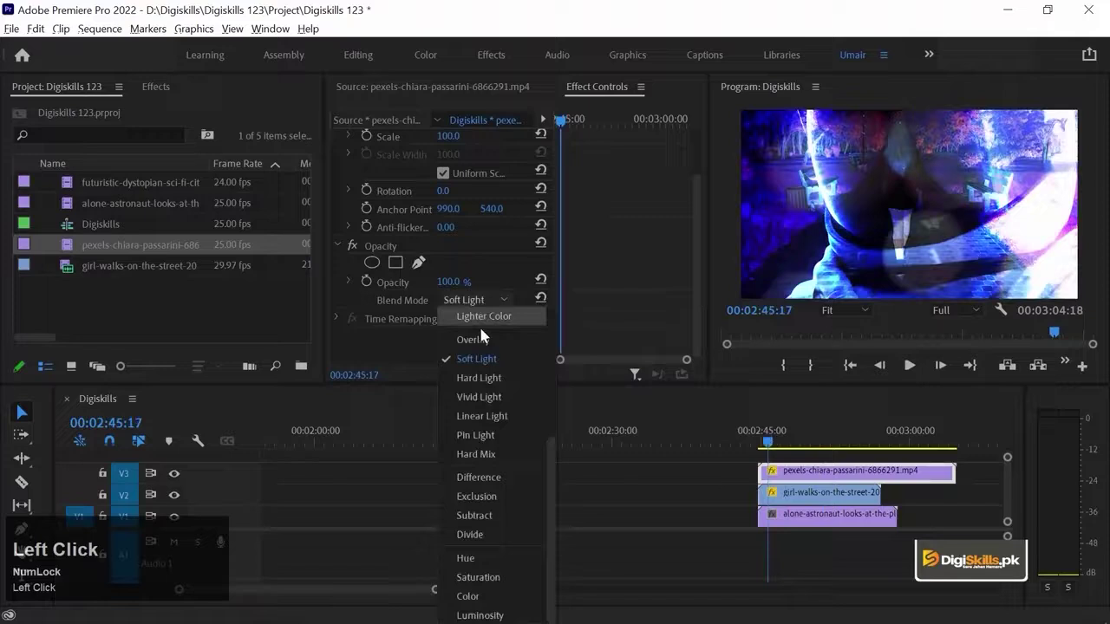
{"action": "left_click", "coordinate": [482, 378]}
{"action": "left_click", "coordinate": [768, 444]}
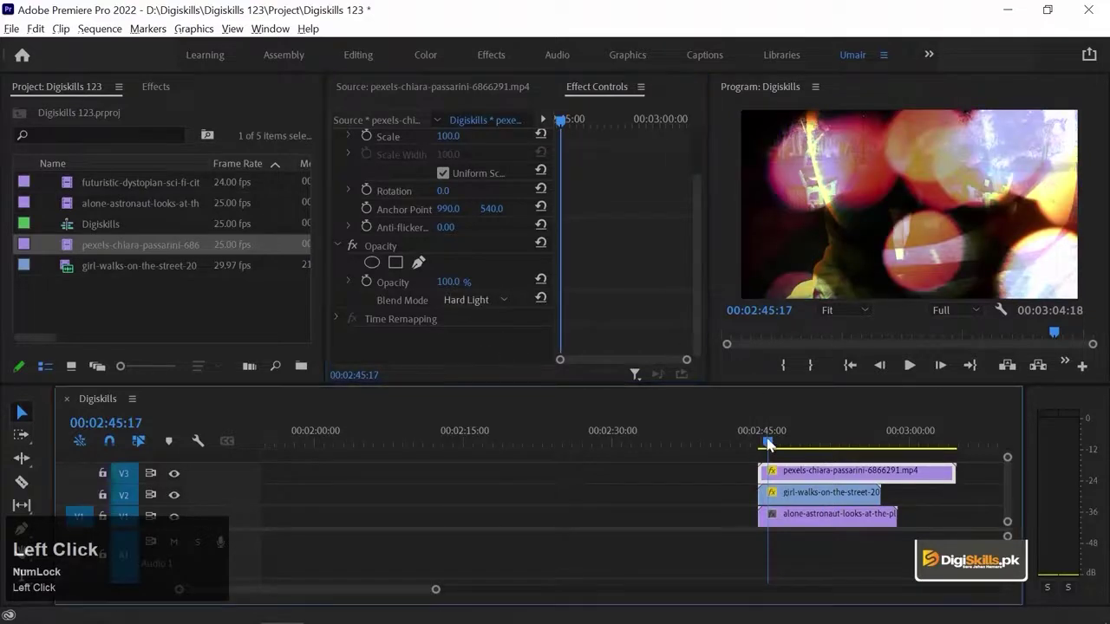
{"action": "key", "text": "space"}
{"action": "key", "text": "space"}
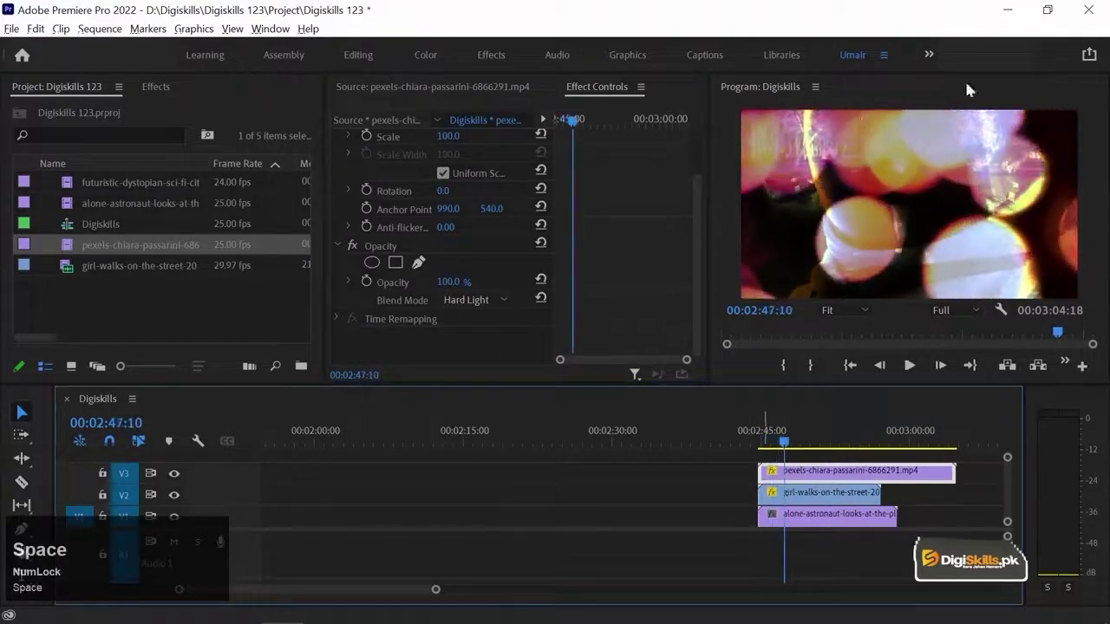
- Compare the Linear Light and Subtract blend modes on the V3 bokeh clip at 00:02:47:10, and settle on Overlay
{"action": "left_click", "coordinate": [495, 299]}
{"action": "left_click", "coordinate": [504, 414]}
{"action": "left_click", "coordinate": [494, 299]}
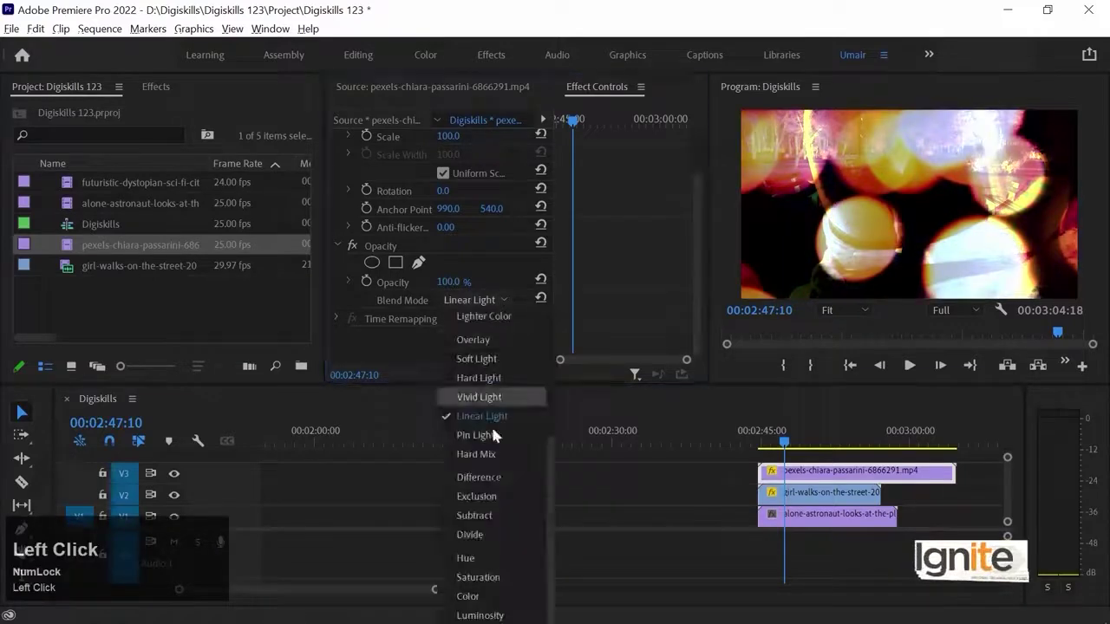
{"action": "left_click", "coordinate": [484, 513]}
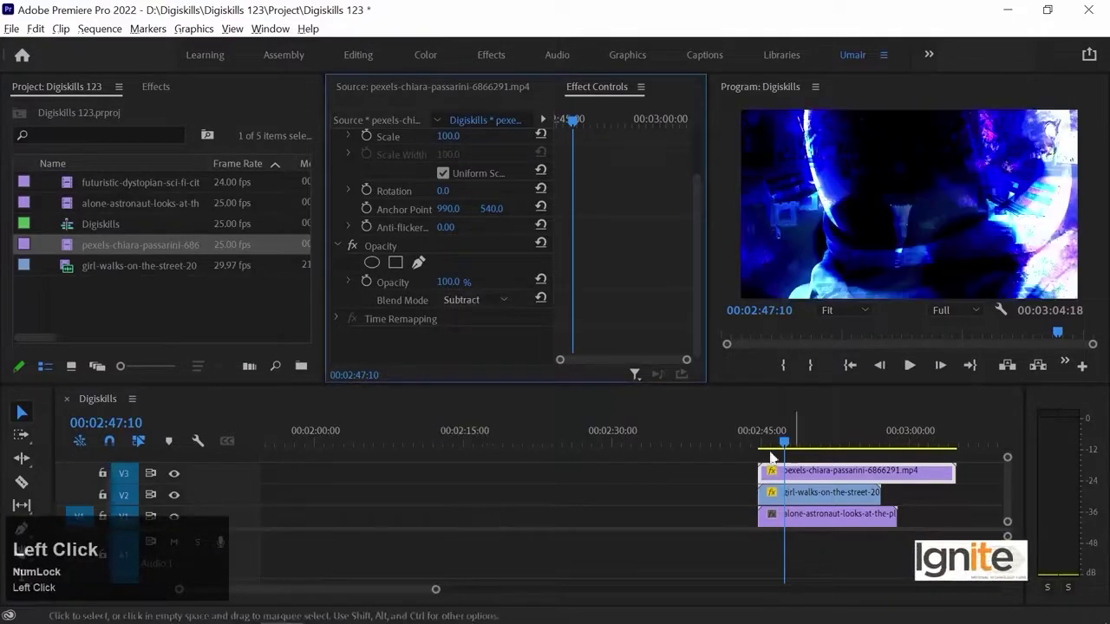
{"action": "left_click", "coordinate": [494, 300]}
{"action": "left_click", "coordinate": [481, 338]}
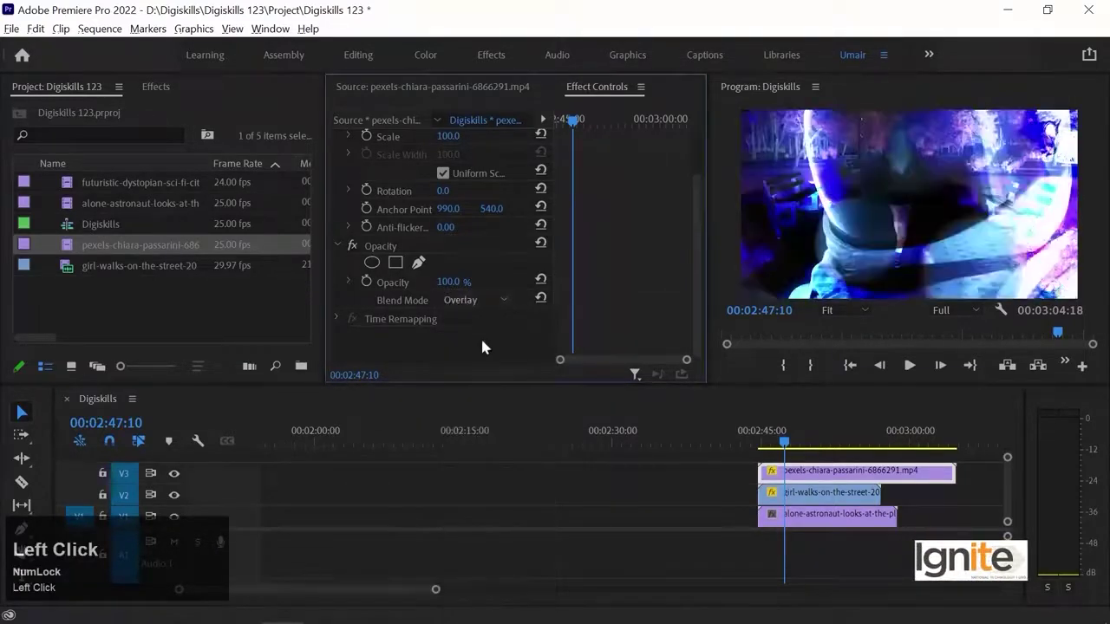